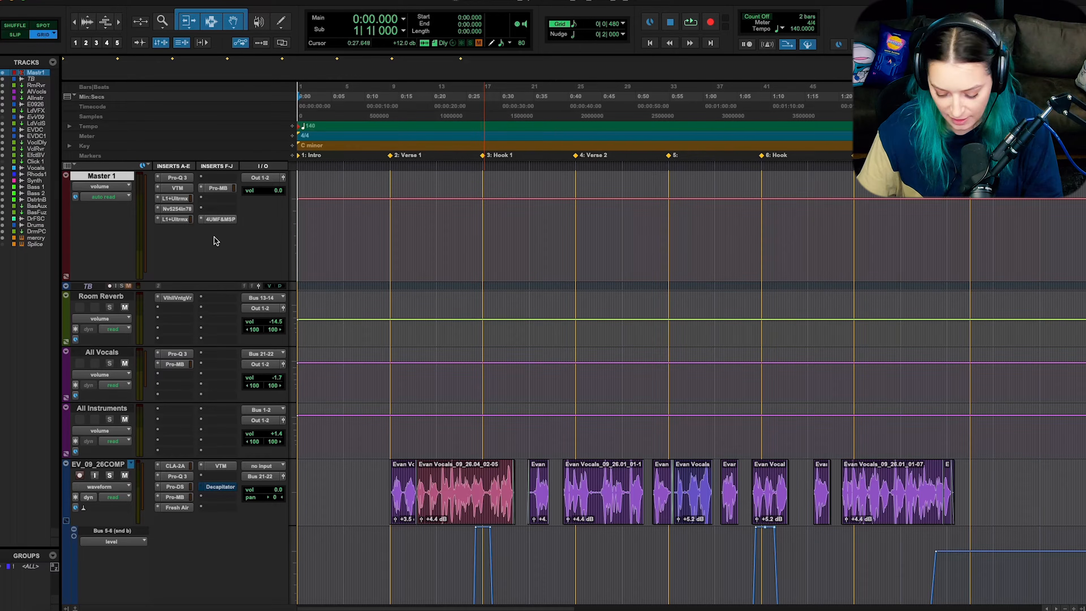
# Step: Show the mixer and inspect the Pro-Q 3 equalizer on the Master 1 track, including its phase mode options
pyautogui.hotkey('ctrl', '=')
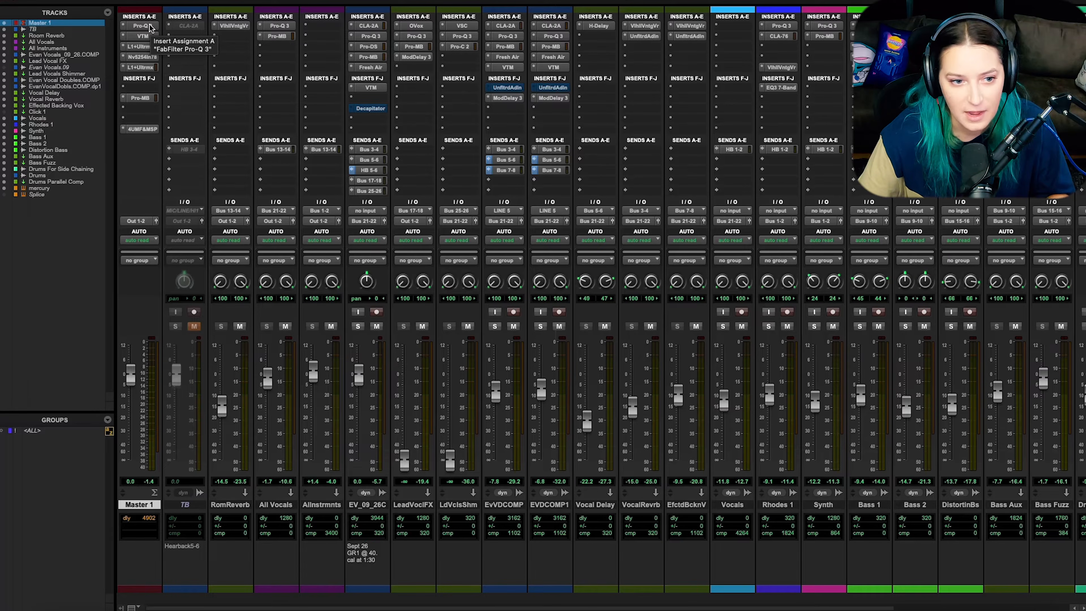
pyautogui.click(141, 25)
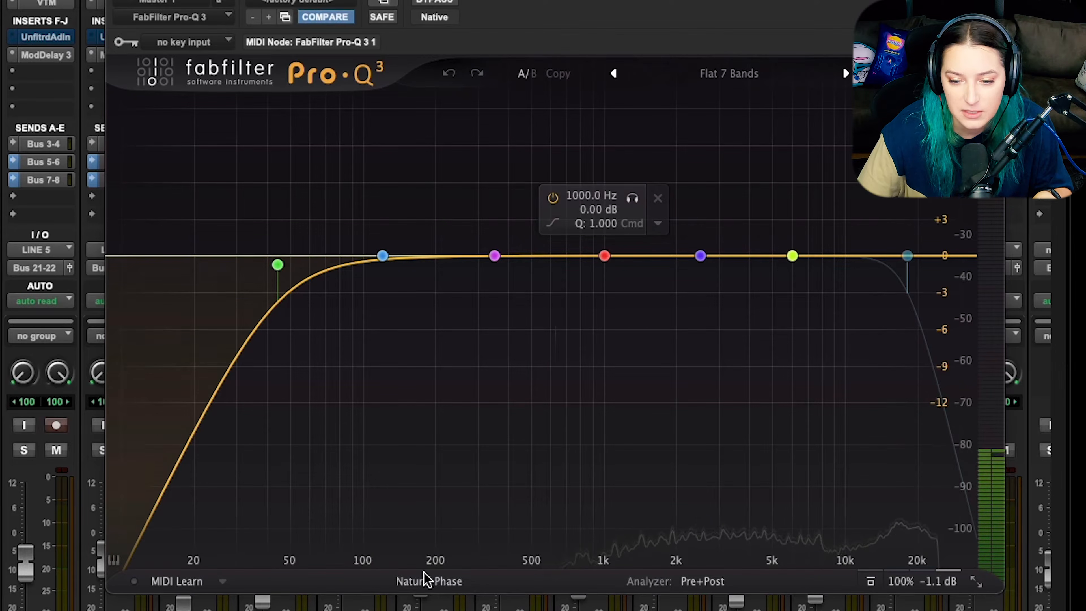
pyautogui.click(432, 581)
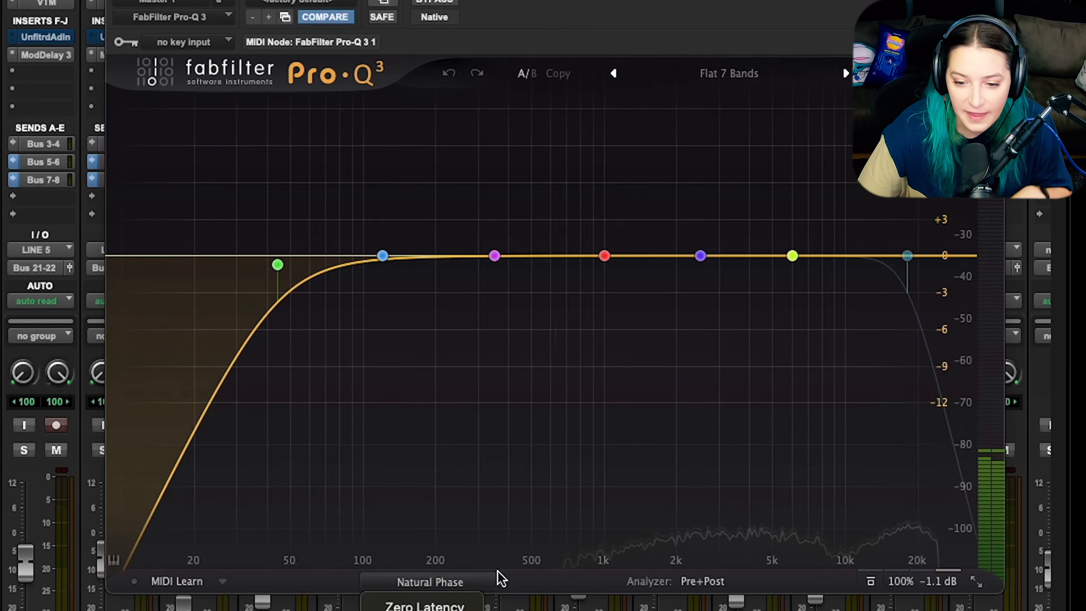
pyautogui.click(498, 425)
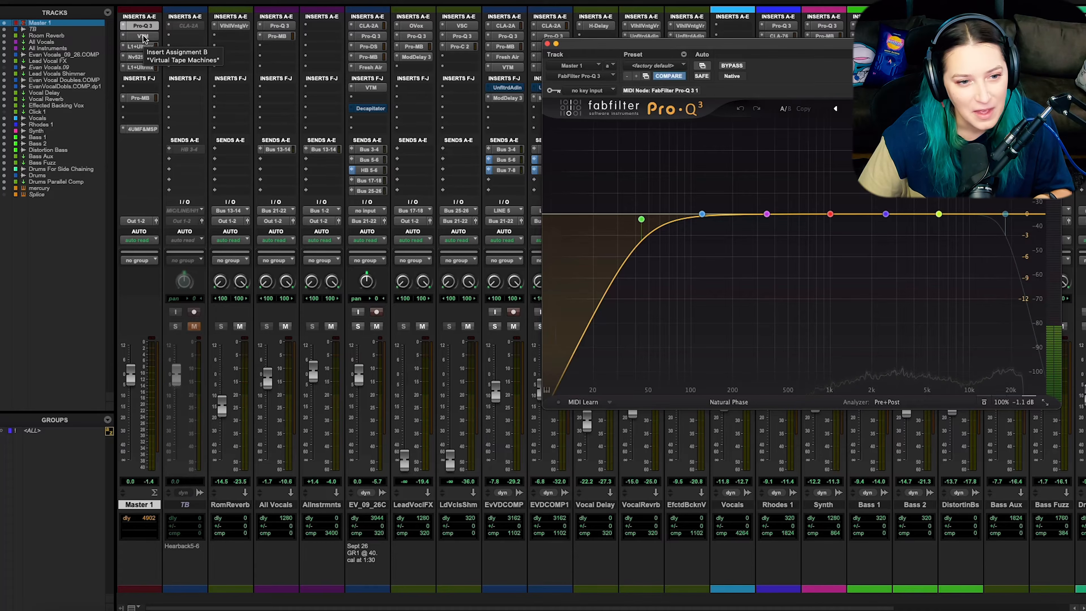
# Step: Inspect the Virtual Tape Machines plug-in and compare the two L1 Ultramaximizer limiters on the Master 1 track
pyautogui.click(142, 36)
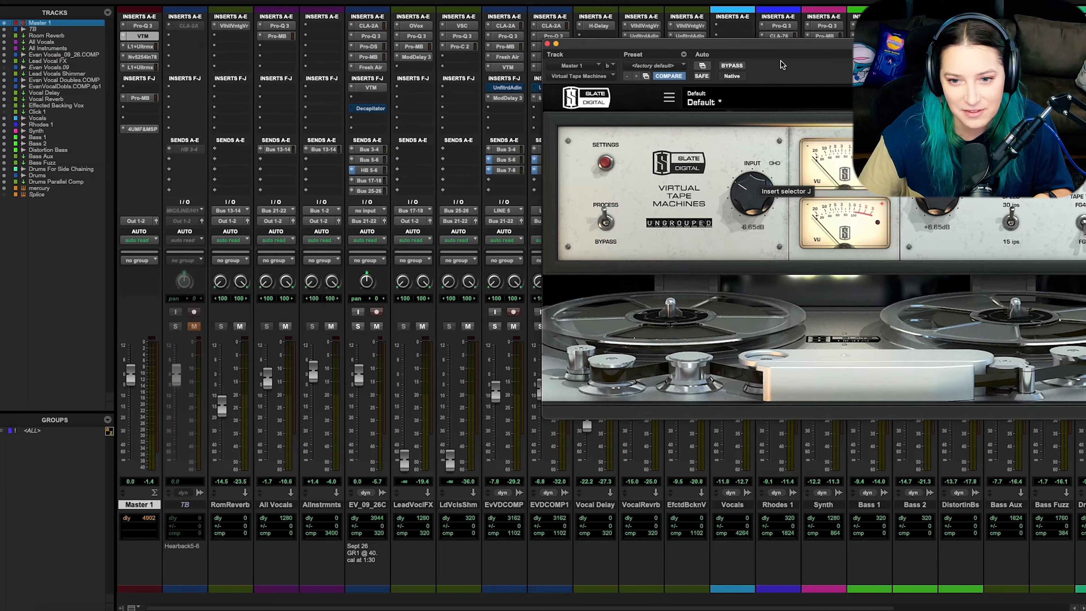
pyautogui.moveTo(802, 47); pyautogui.dragTo(628, 110)
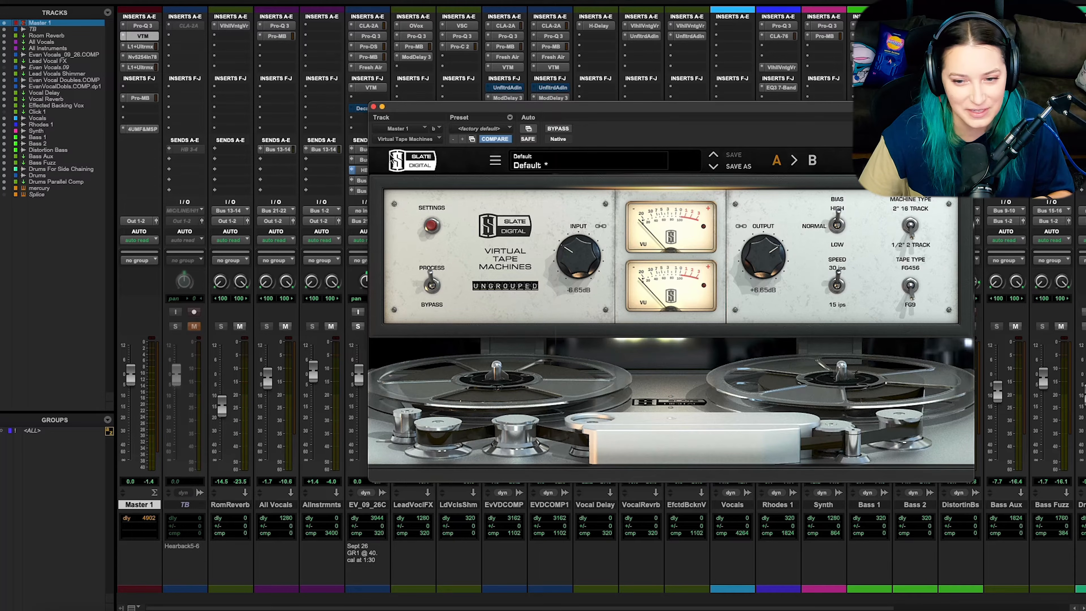
pyautogui.click(147, 46)
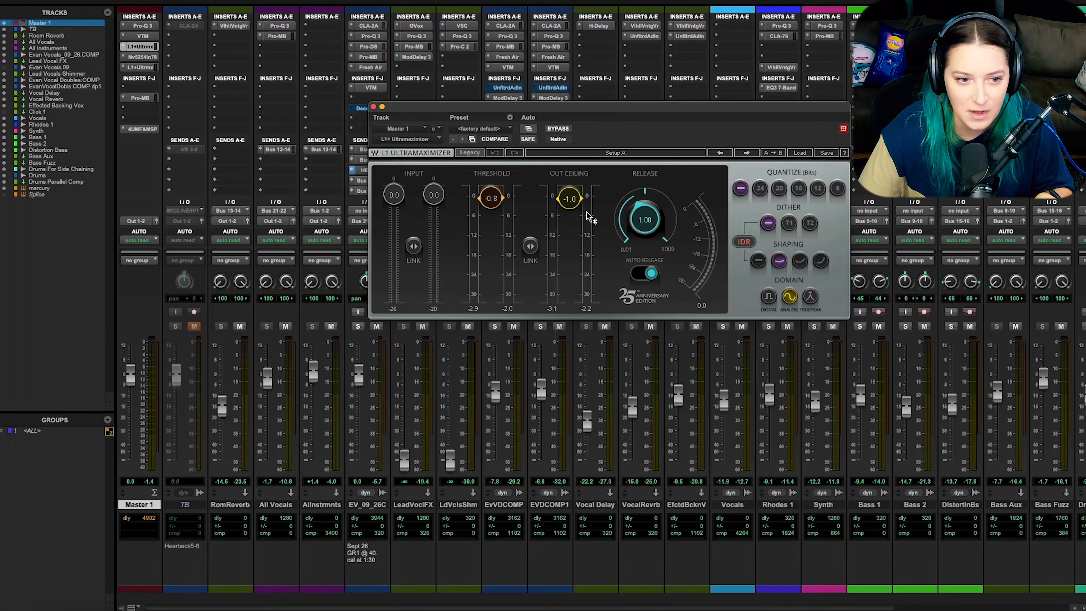
pyautogui.click(147, 69)
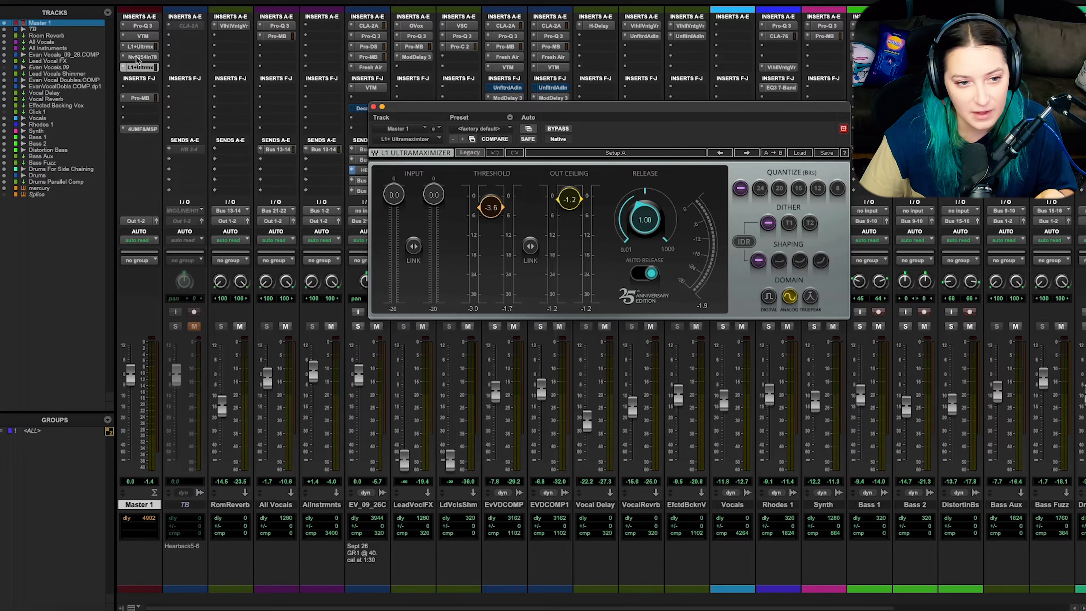
pyautogui.click(141, 47)
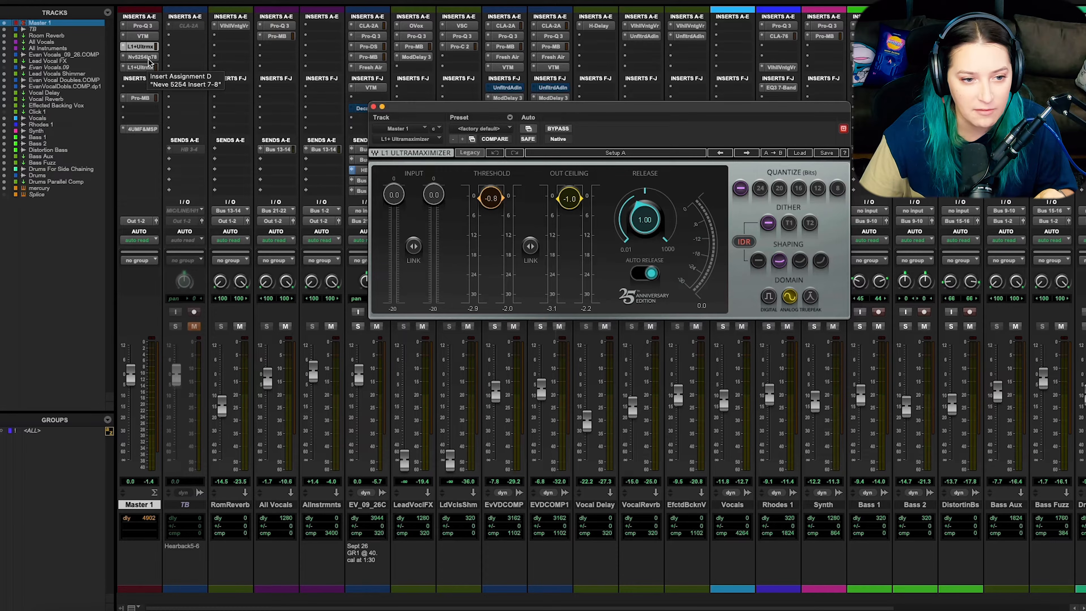
# Step: Inspect the Neve 5254 Insert 7-8 hardware insert on Master 1 and the L1 Ultramaximizer that follows it
pyautogui.click(146, 60)
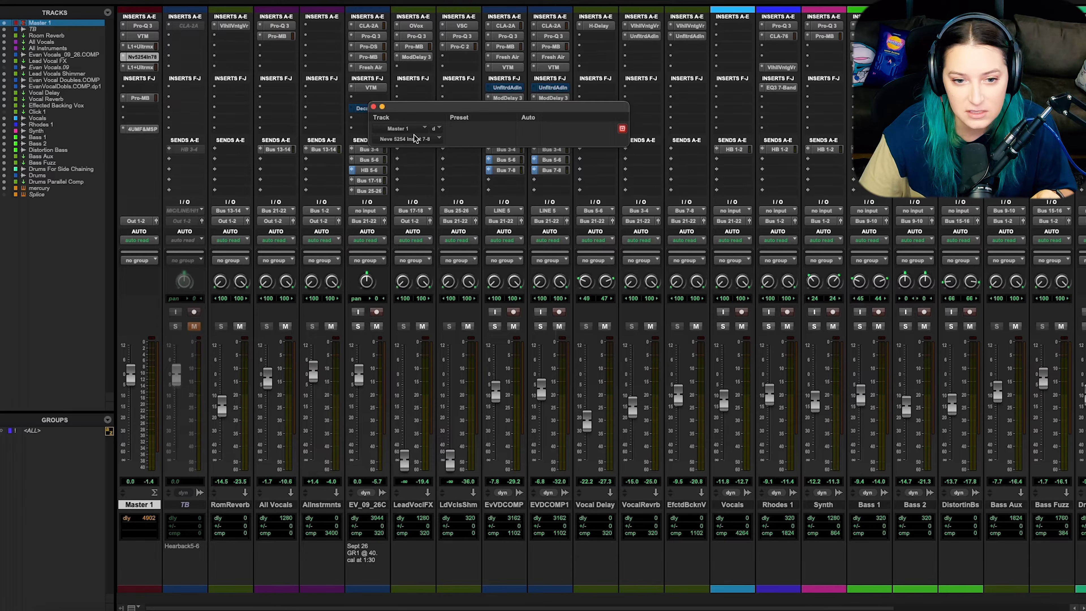
pyautogui.moveTo(451, 113); pyautogui.dragTo(430, 199)
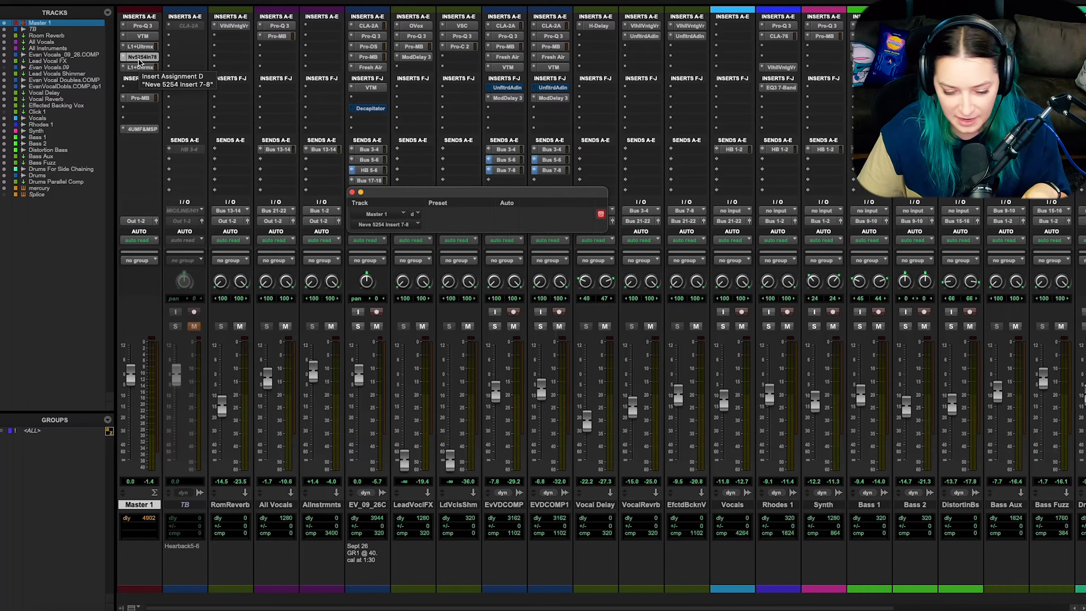
pyautogui.moveTo(389, 193); pyautogui.dragTo(382, 107)
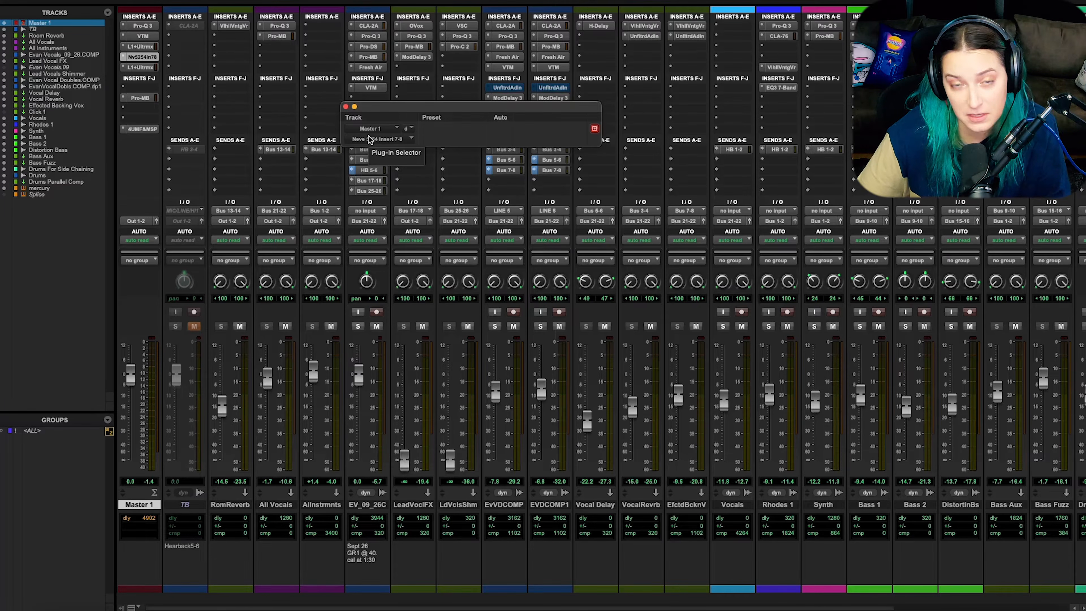
pyautogui.moveTo(448, 110); pyautogui.dragTo(456, 135)
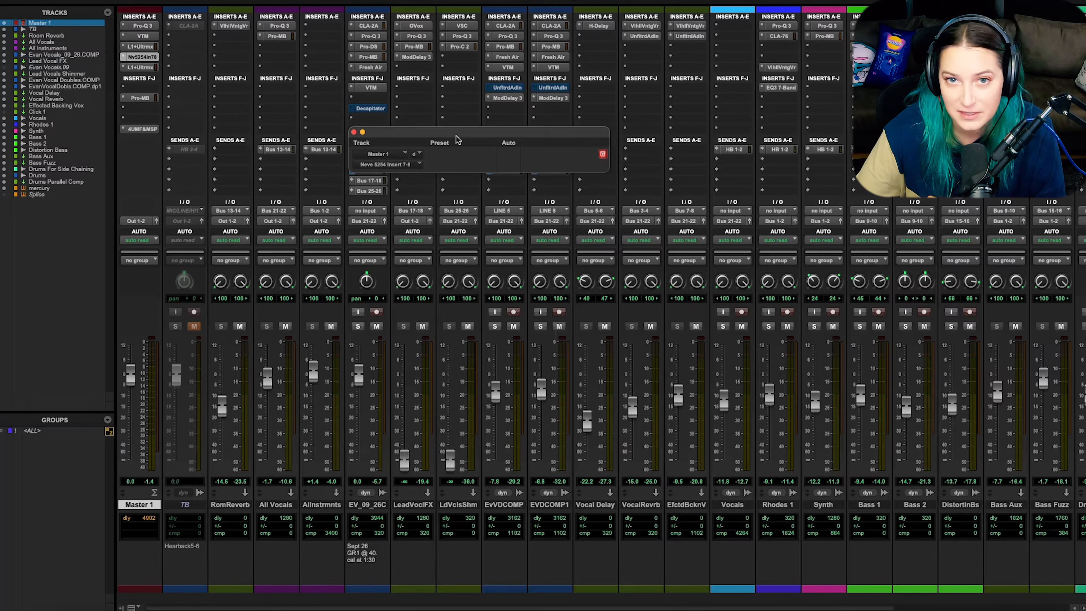
pyautogui.moveTo(456, 139); pyautogui.dragTo(457, 127)
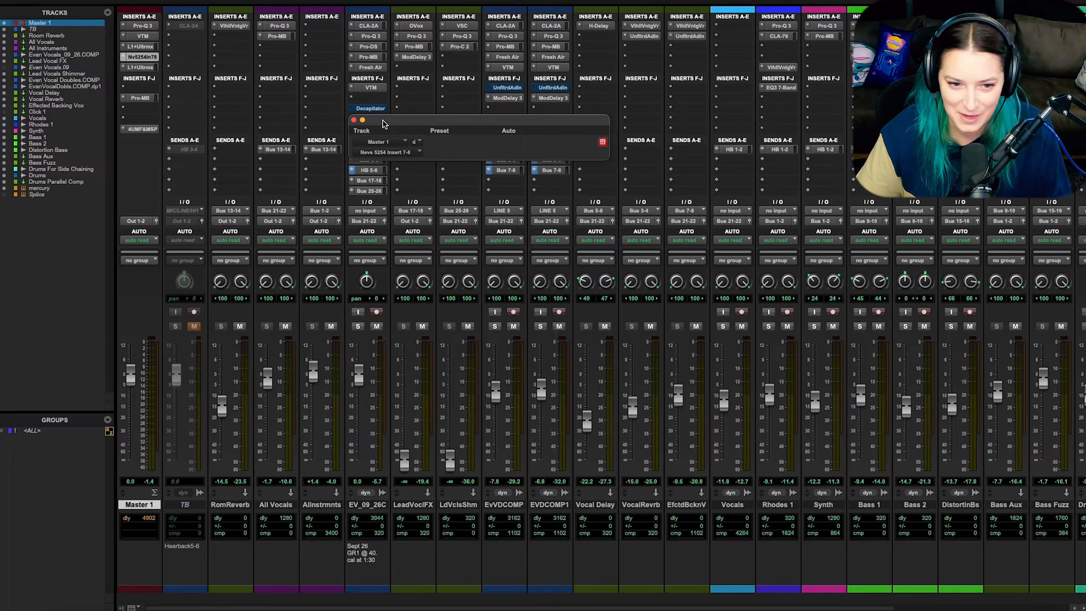
pyautogui.moveTo(395, 125); pyautogui.dragTo(367, 115)
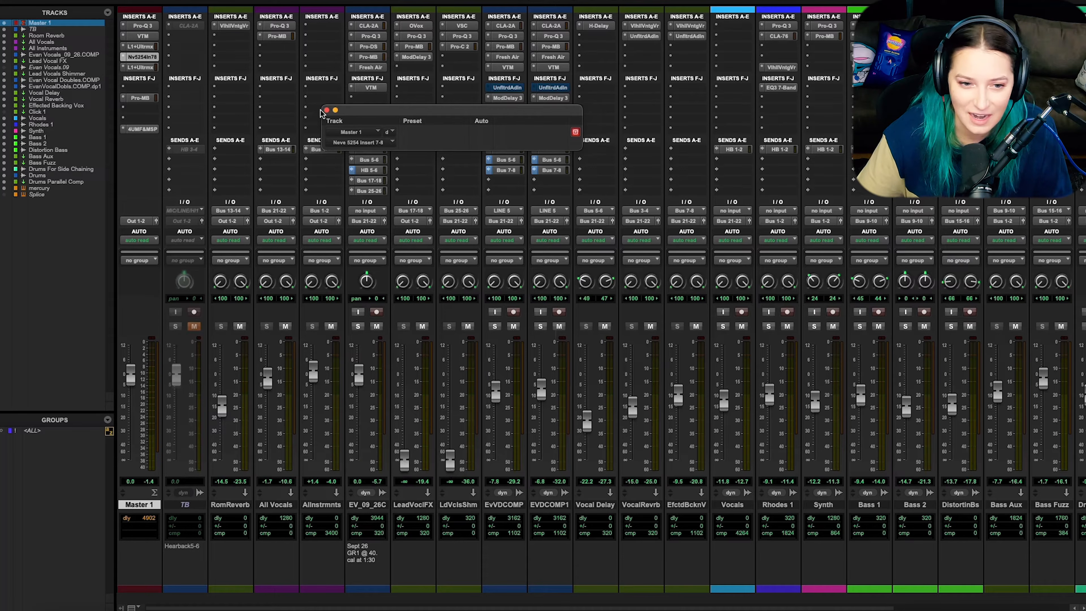
pyautogui.click(139, 67)
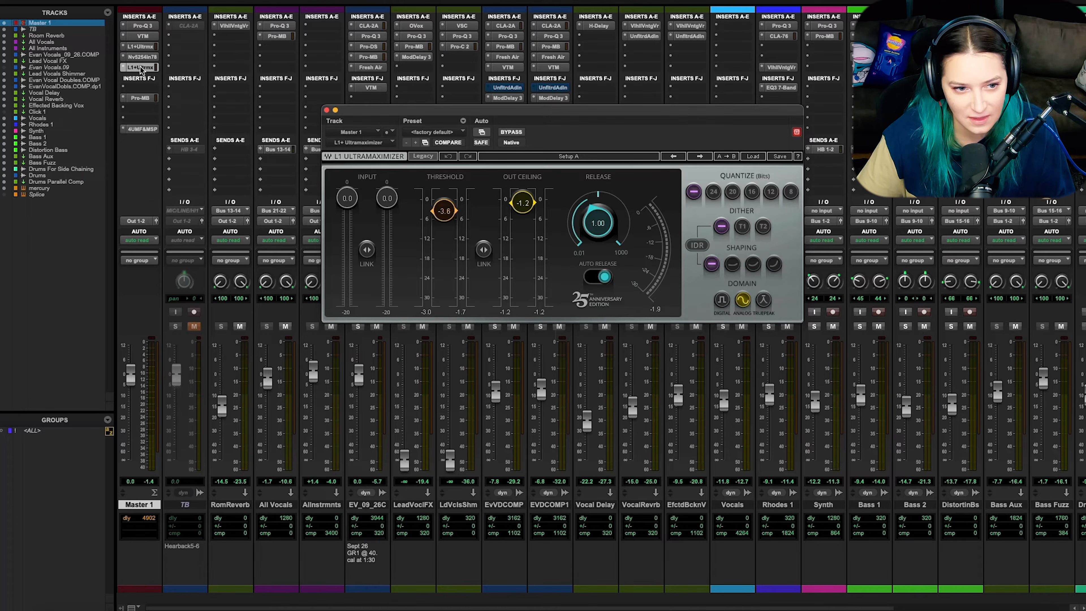
# Step: Open the Pro-MB on Master 1 and examine the low band's compression and output settings
pyautogui.click(140, 98)
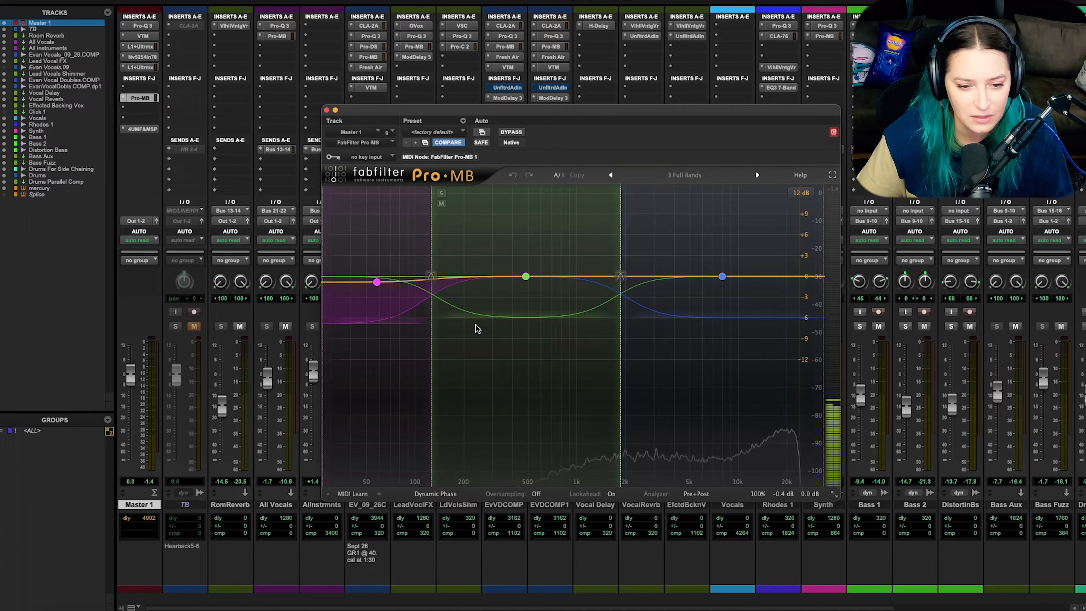
pyautogui.click(376, 282)
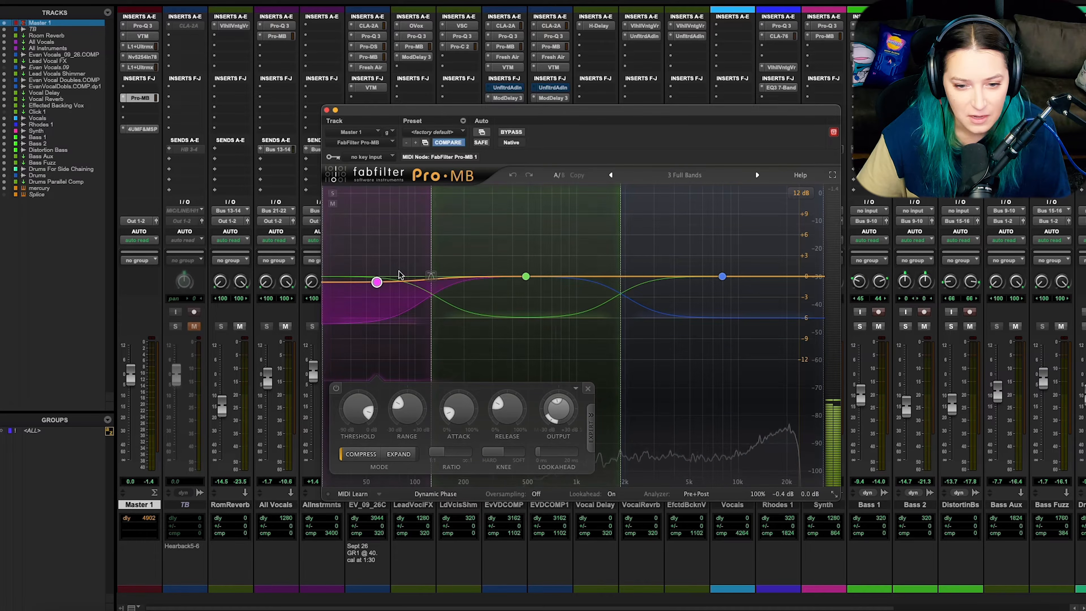
pyautogui.moveTo(377, 282)
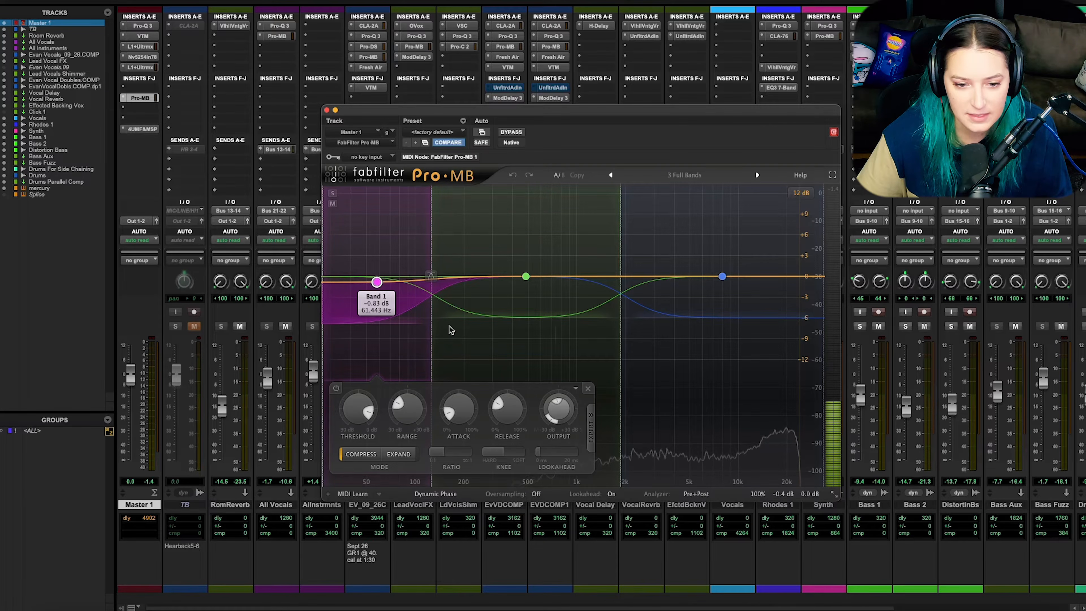
pyautogui.moveTo(552, 424)
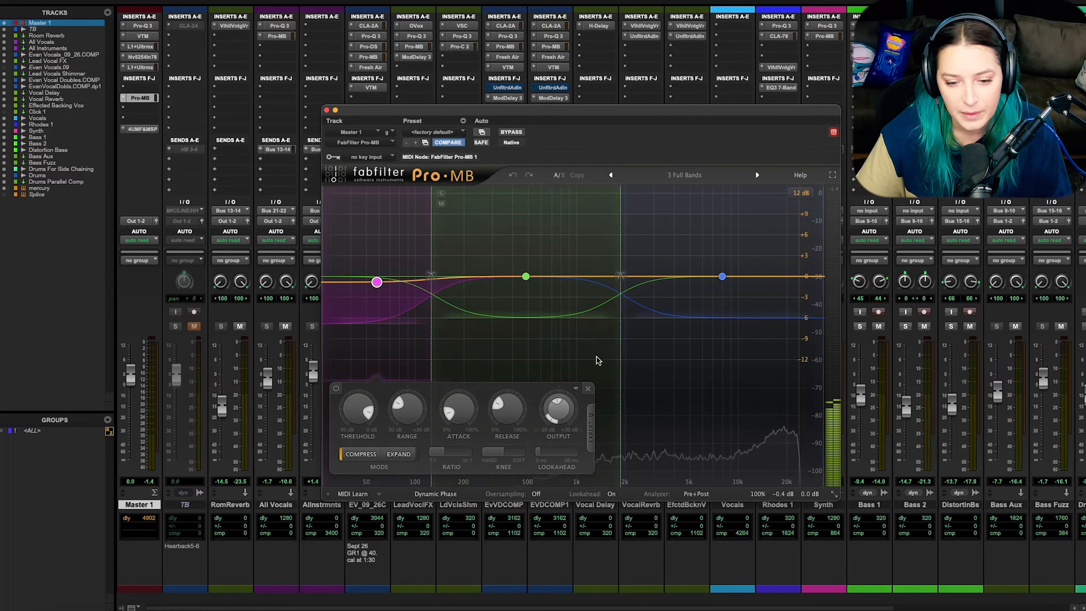
pyautogui.moveTo(555, 397); pyautogui.dragTo(556, 481)
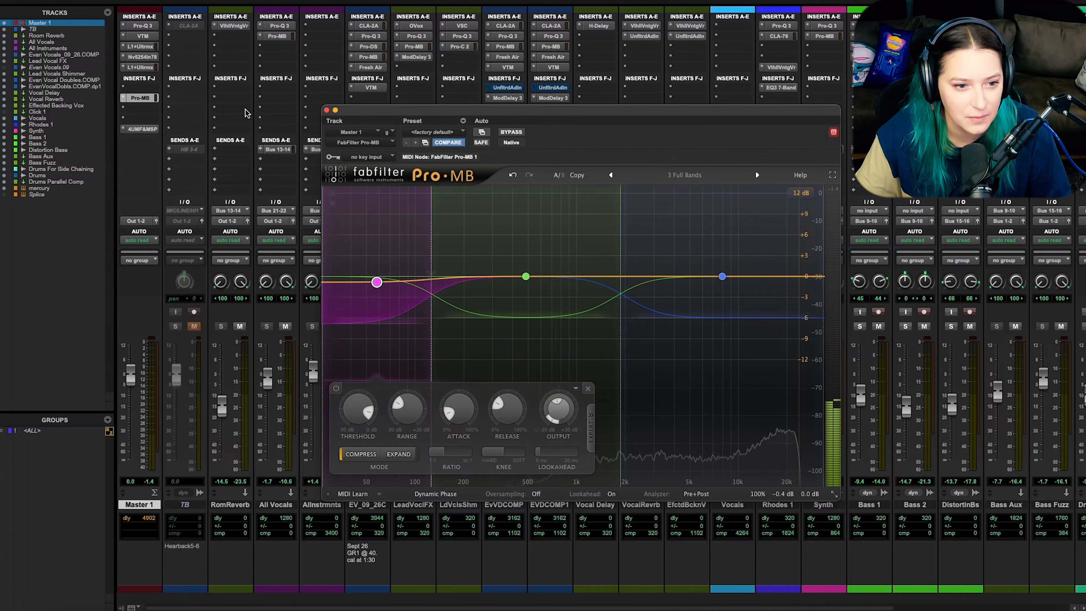
# Step: Open the HOFA 4U Meter on Master 1, place it clear of the neighbouring tracks and review its EBU Mode and EBU Scale options
pyautogui.click(143, 129)
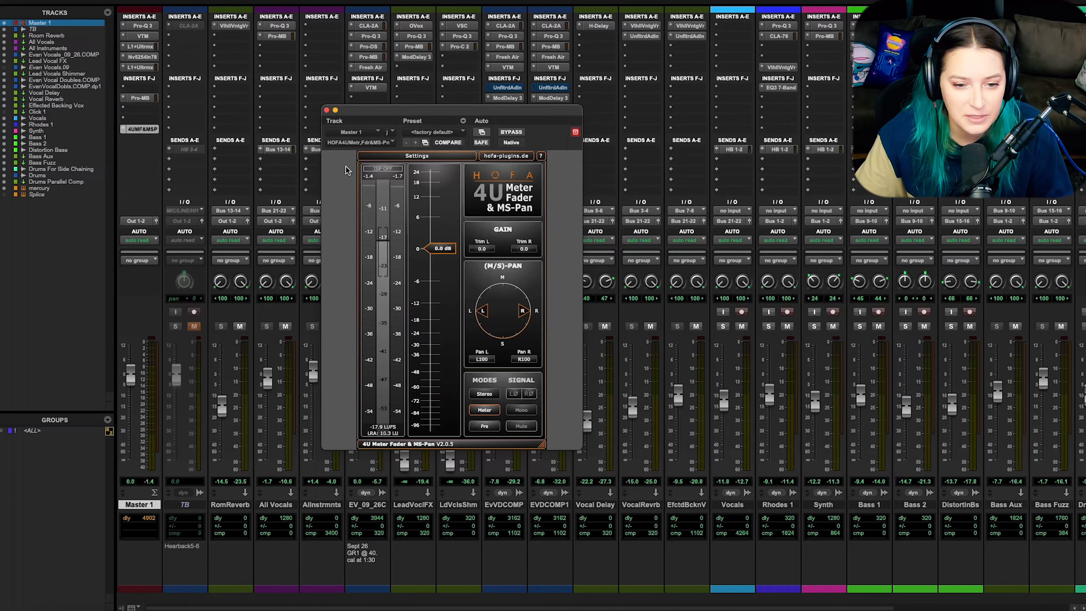
pyautogui.moveTo(408, 120); pyautogui.dragTo(536, 125)
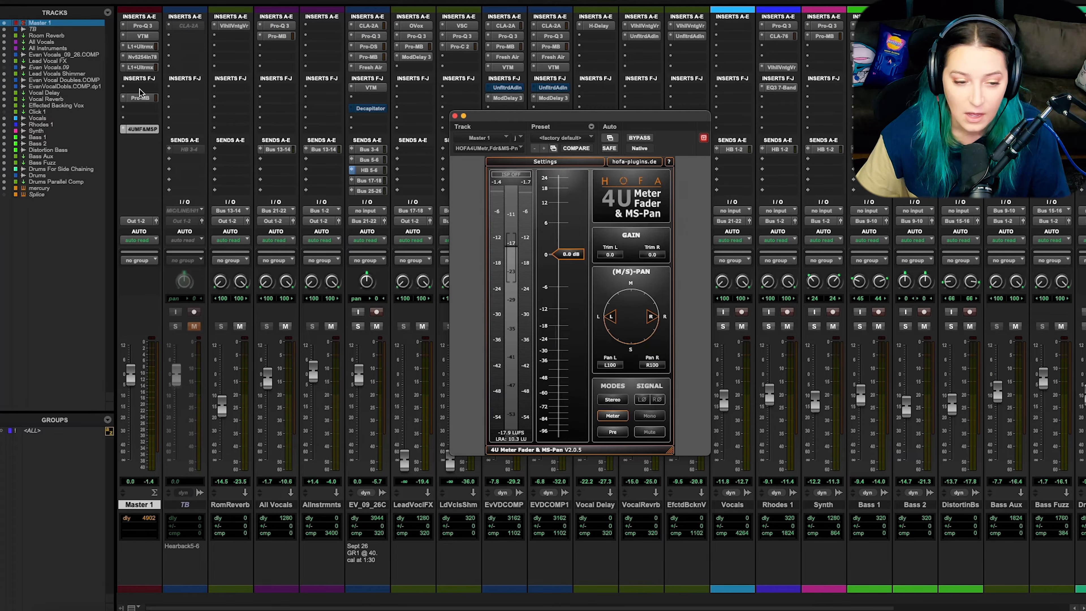
pyautogui.click(544, 163)
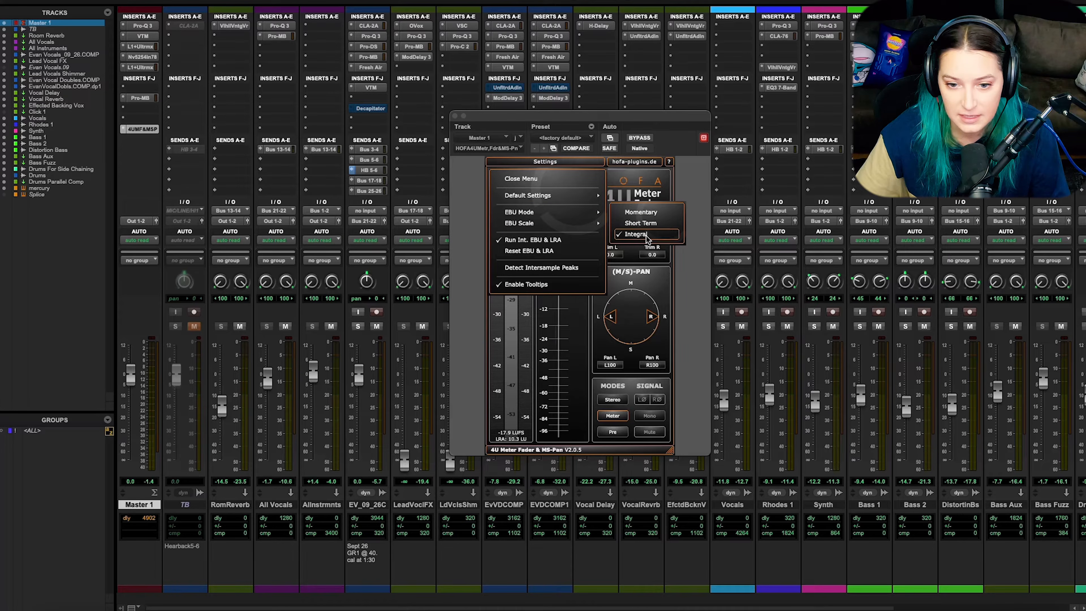
pyautogui.moveTo(565, 226)
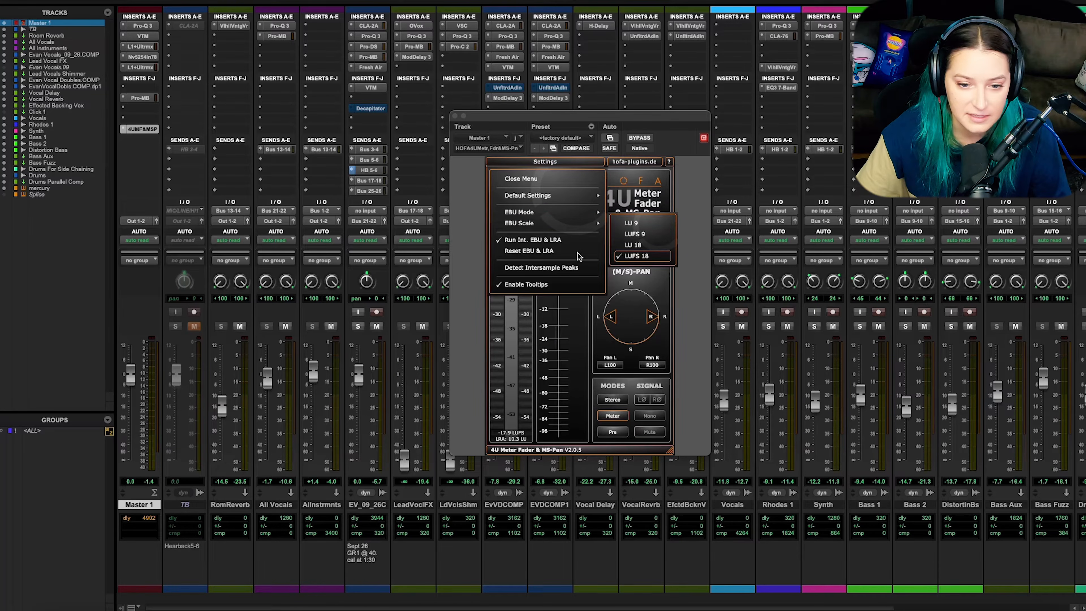
pyautogui.click(533, 283)
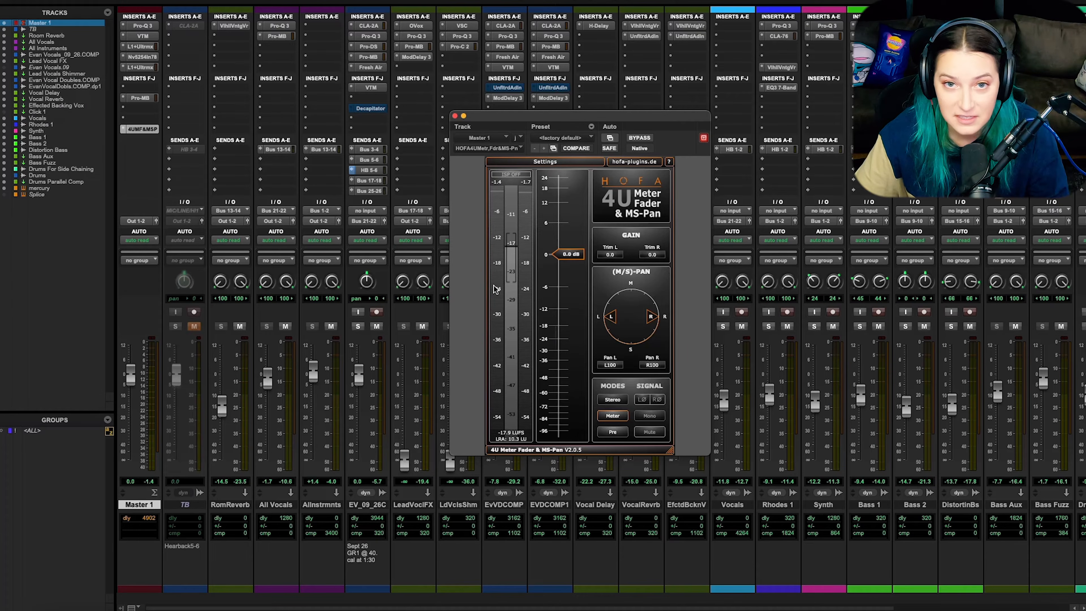
# Step: Clear Master 1's peak level and reset the 4U Meter's loudness reading, then close the meter after rechecking its EBU Mode
pyautogui.click(151, 481)
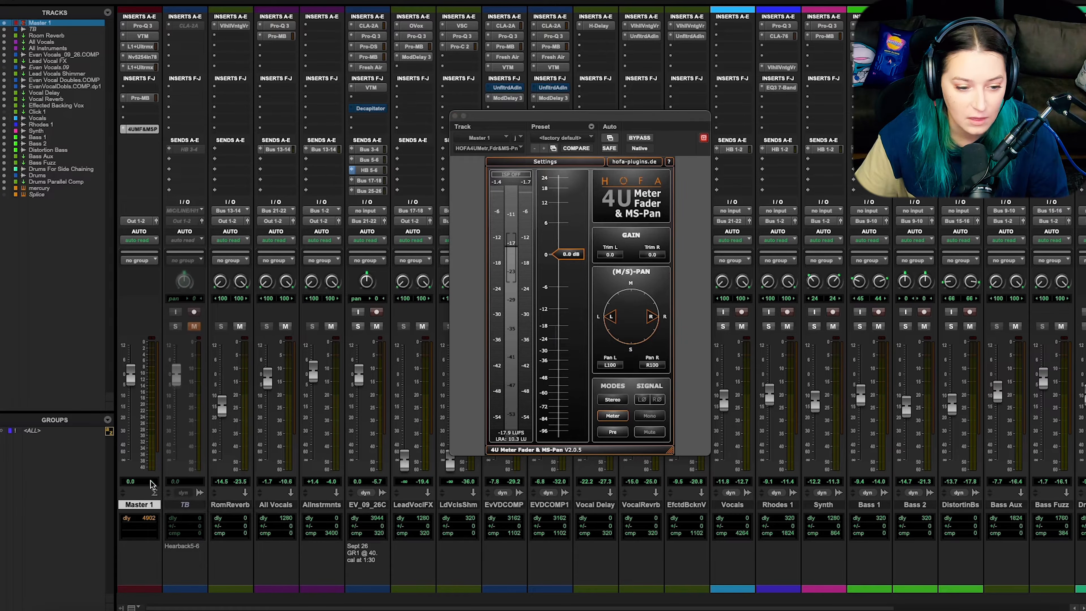
pyautogui.click(511, 435)
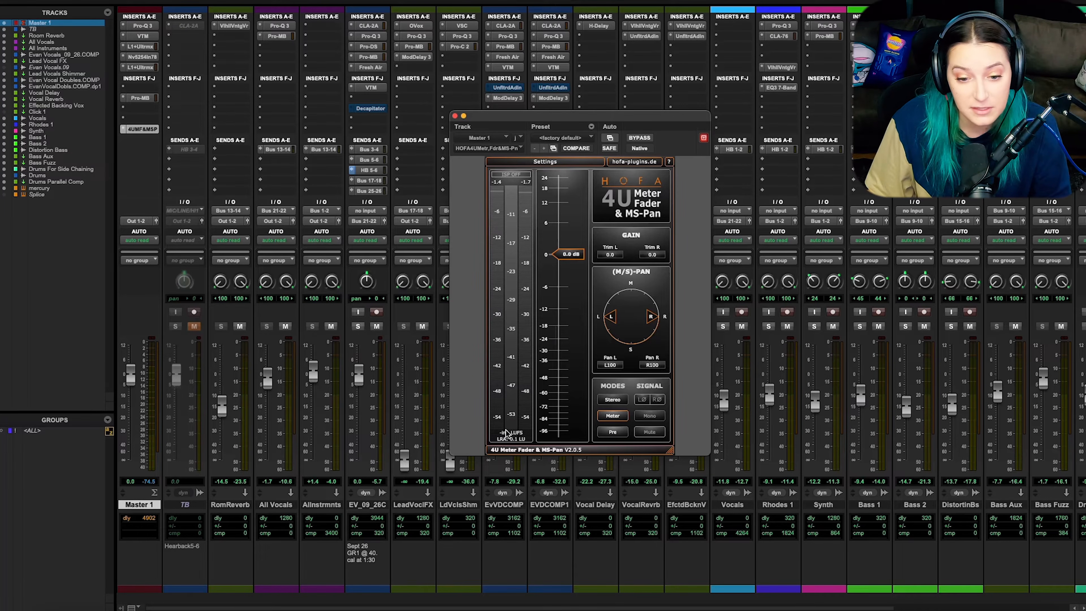
pyautogui.click(571, 163)
pyautogui.moveTo(569, 226)
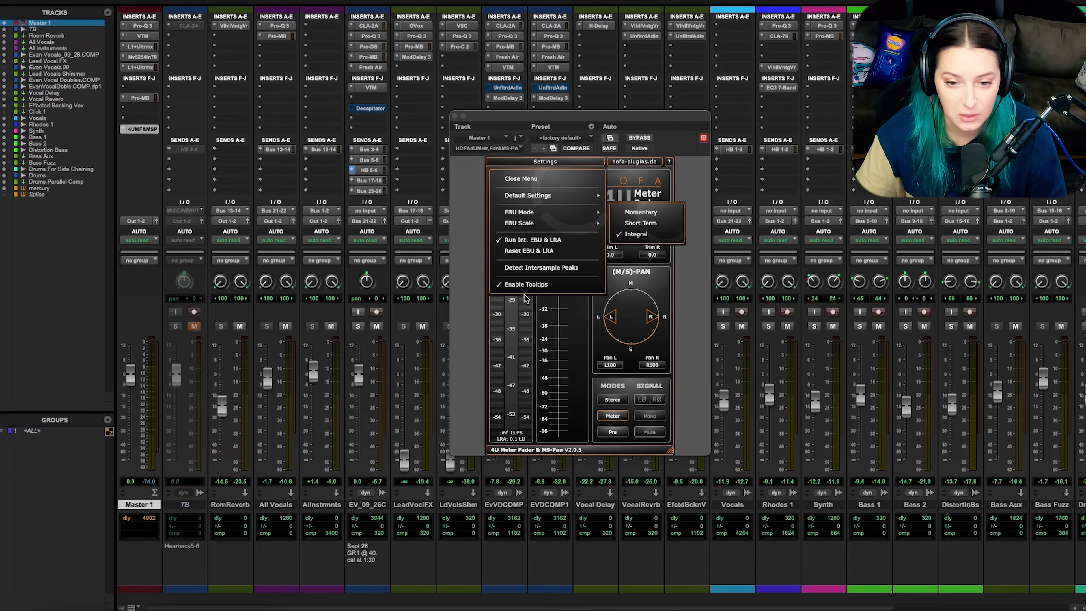
pyautogui.click(465, 334)
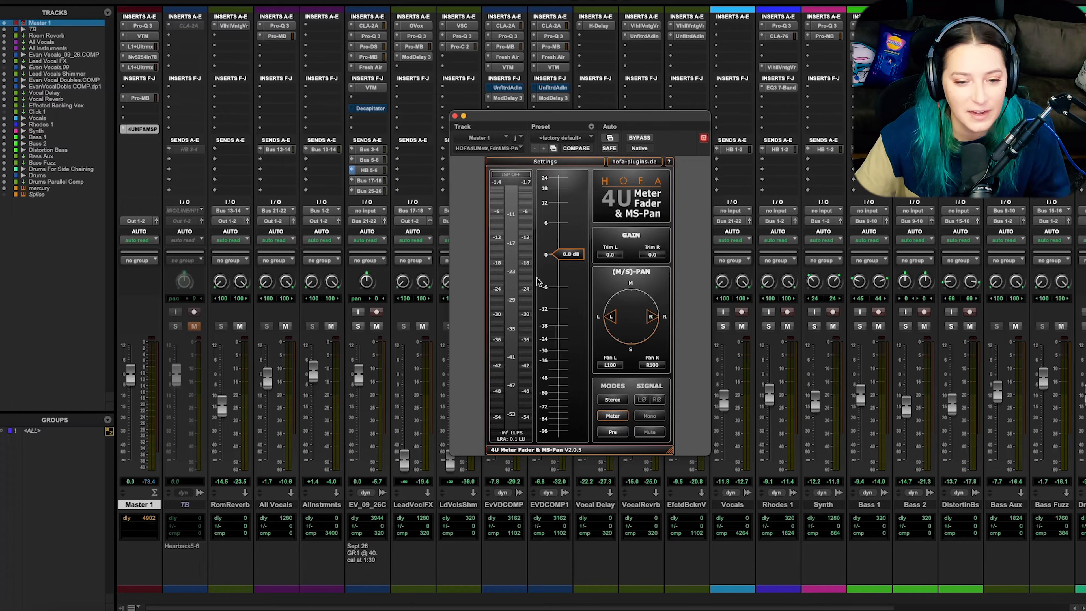
pyautogui.moveTo(527, 121); pyautogui.dragTo(451, 139)
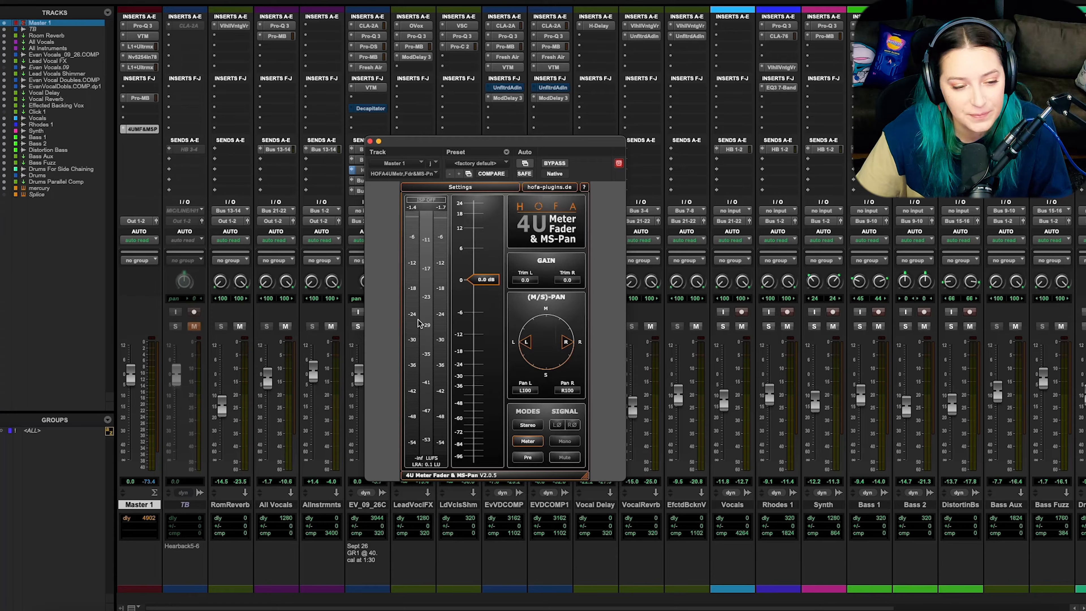
pyautogui.click(370, 140)
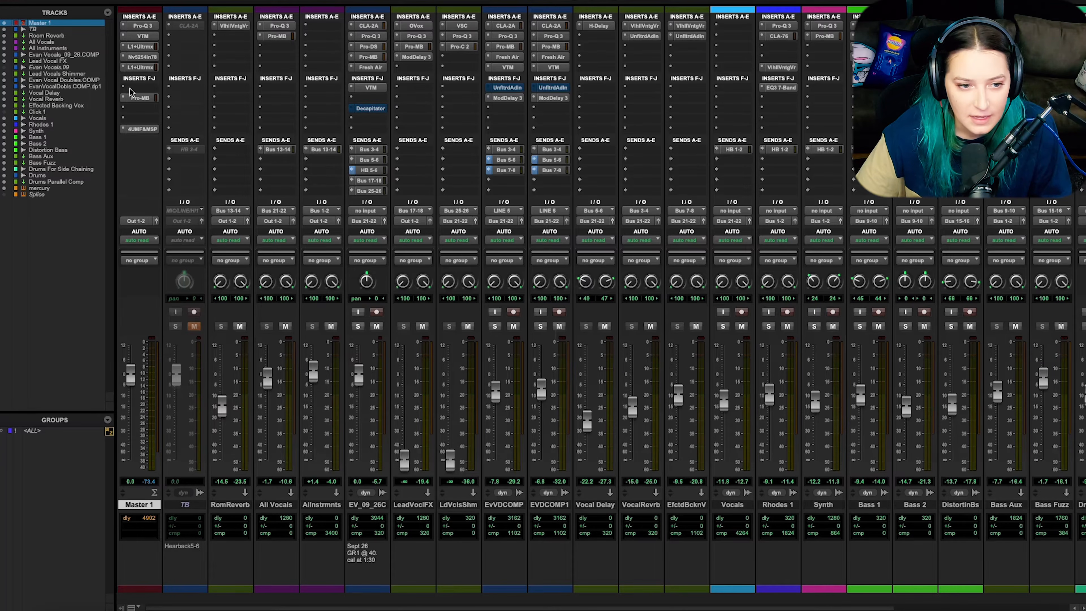
# Step: Insert Slate Digital's stereo FG-X Virtual Mastering Console in the empty slot directly above Pro-MB on the Master 1 track
pyautogui.click(142, 88)
pyautogui.moveTo(143, 88)
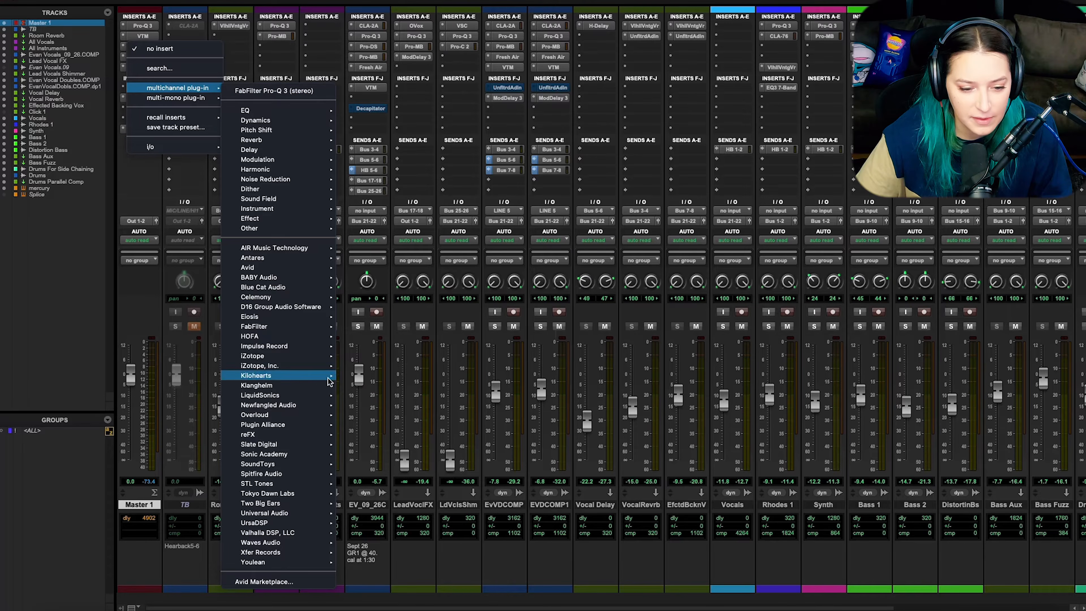
pyautogui.moveTo(324, 443)
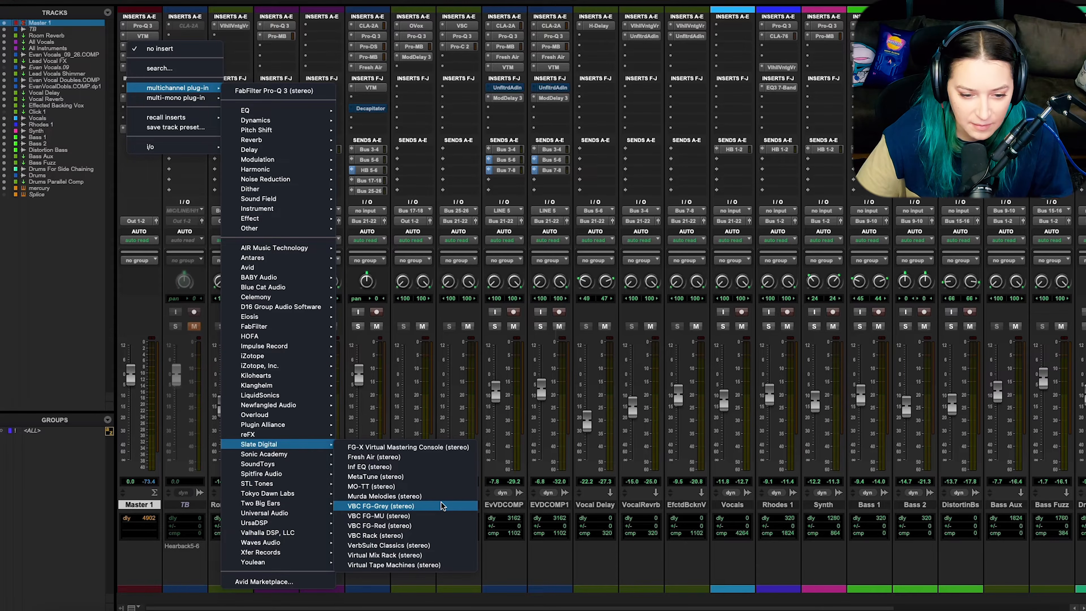
pyautogui.click(447, 448)
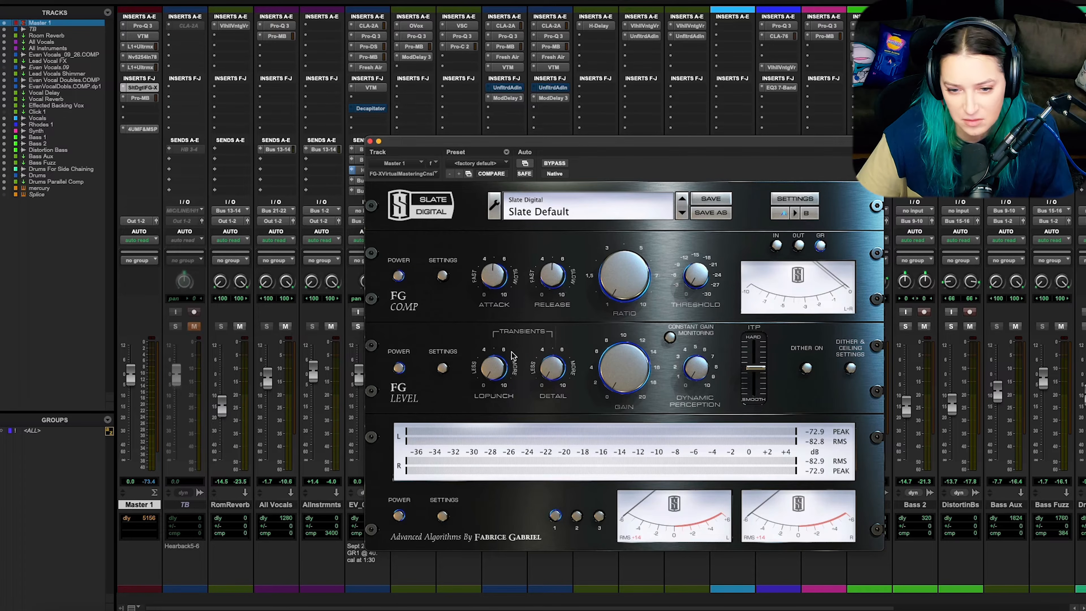
# Step: Audition the FG-X by switching its FG Level and FG Comp sections off and on, then bypass and re-enable the whole plug-in
pyautogui.click(398, 368)
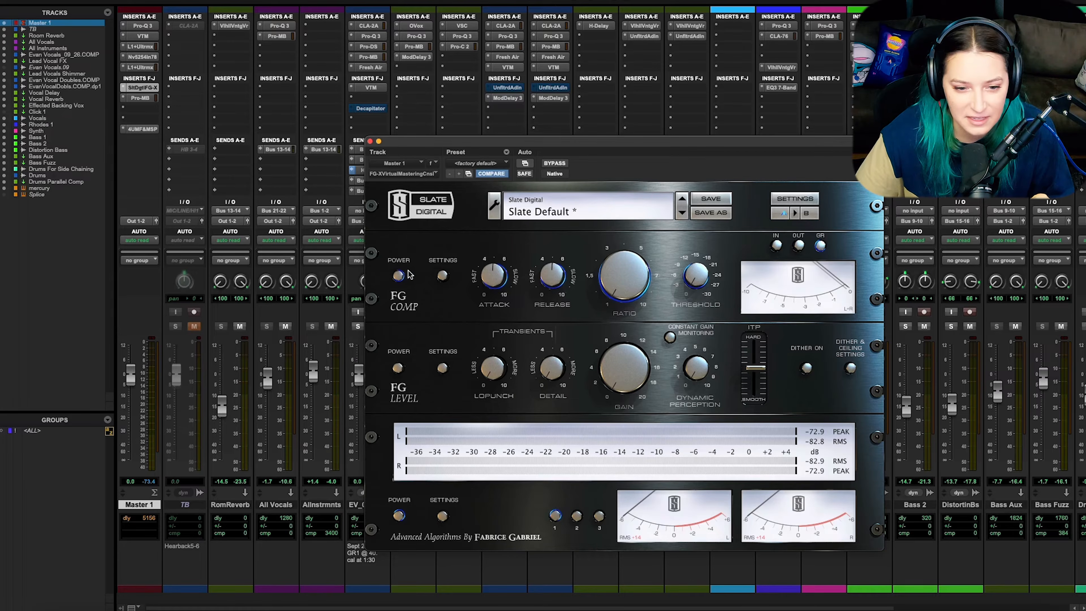
pyautogui.click(397, 276)
pyautogui.click(397, 277)
pyautogui.click(397, 277)
pyautogui.click(398, 277)
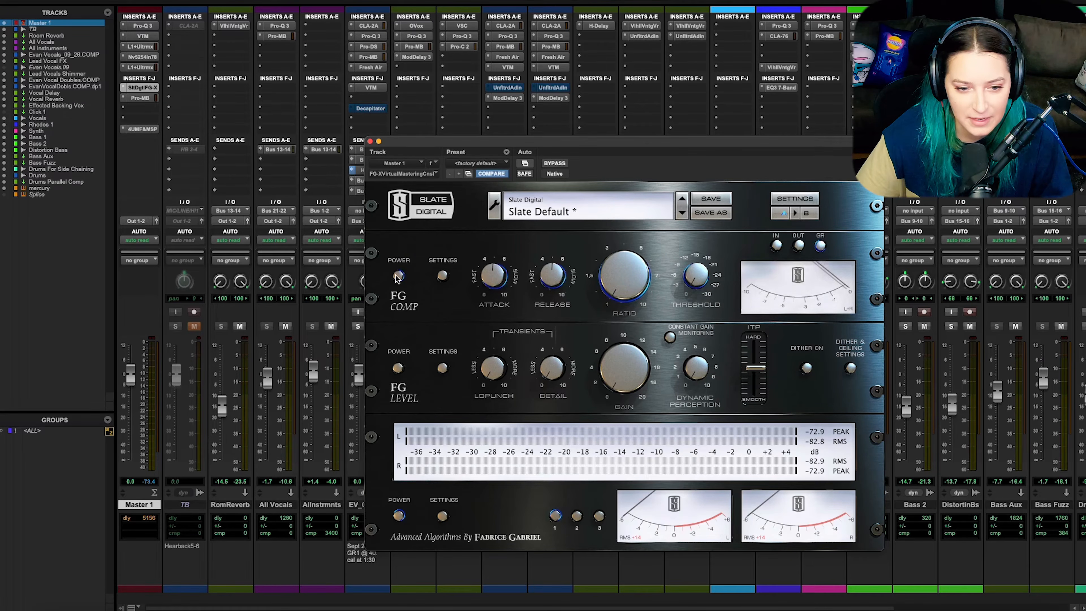
pyautogui.click(397, 368)
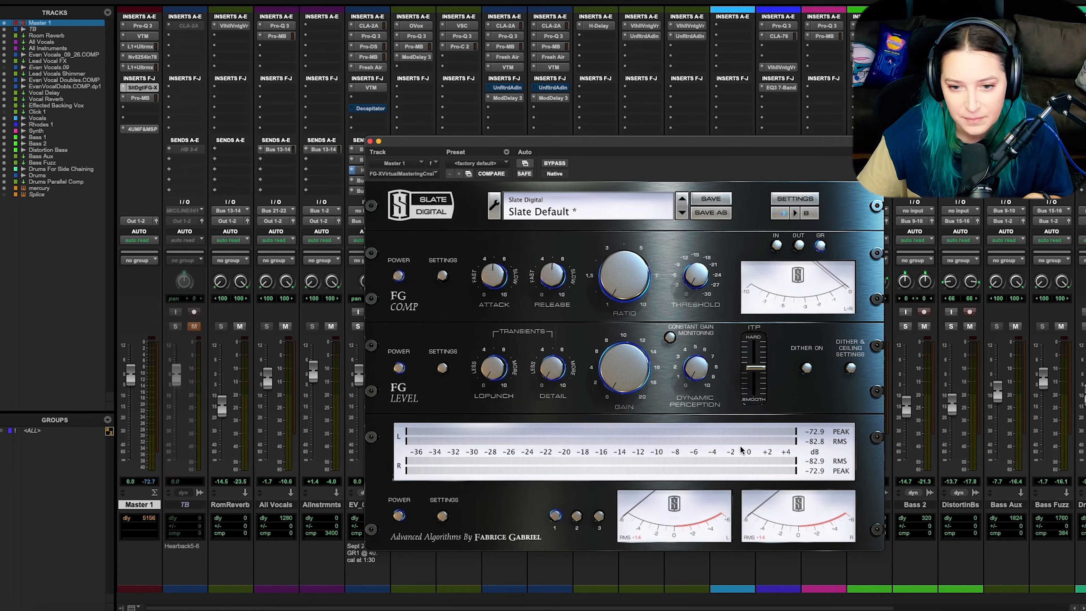
pyautogui.click(553, 163)
pyautogui.click(553, 164)
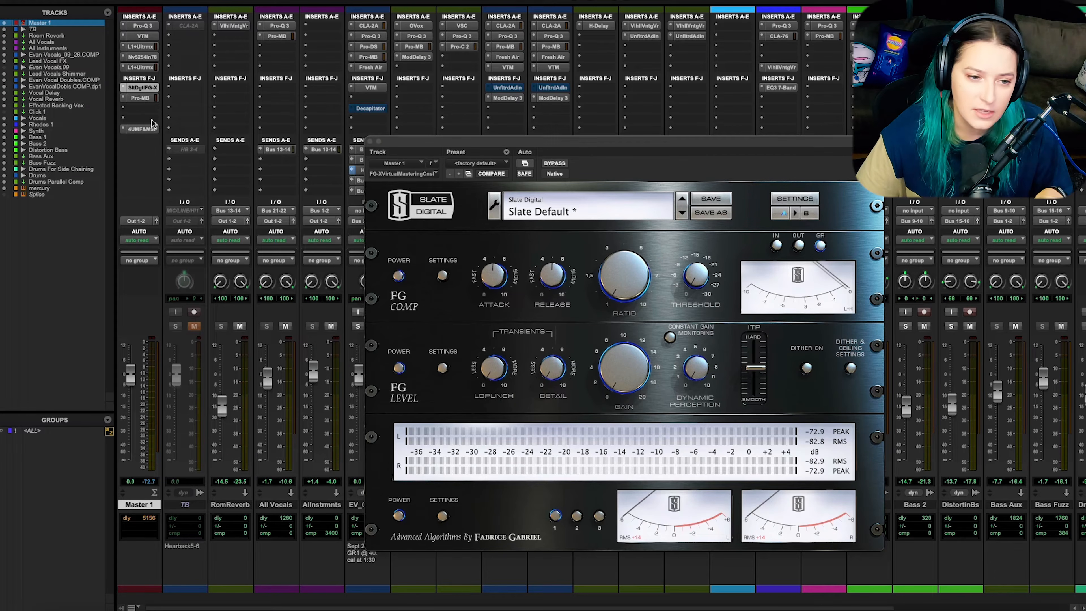
# Step: Check Master 1's VTM plug-in, then remove the FG-X from the insert slot above Pro-MB and close the plug-in window
pyautogui.click(135, 89)
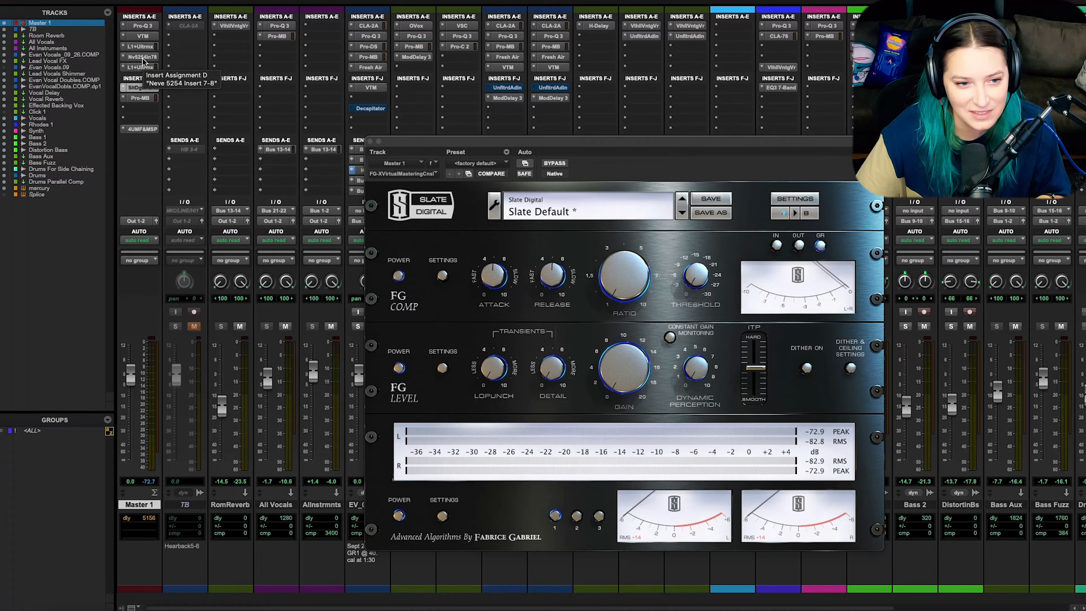
pyautogui.click(141, 36)
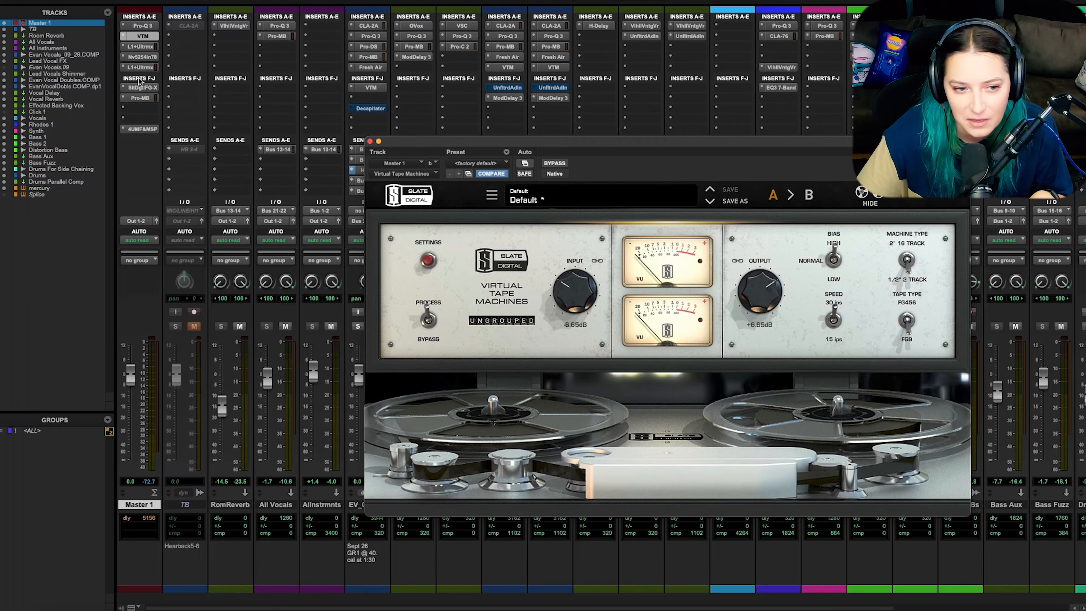
pyautogui.click(123, 89)
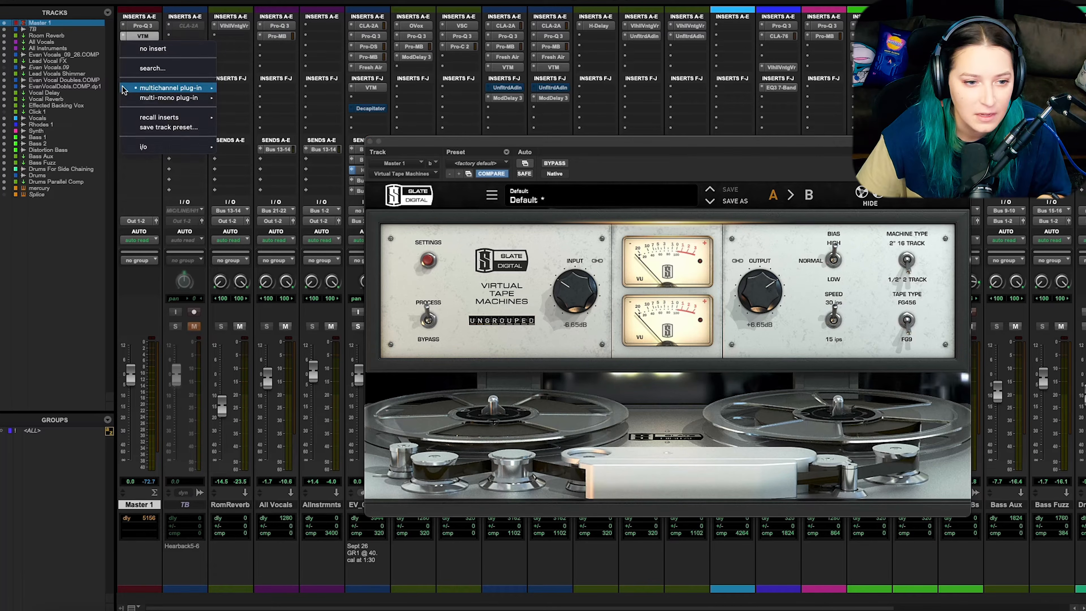
pyautogui.press('Escape')
pyautogui.click(131, 88)
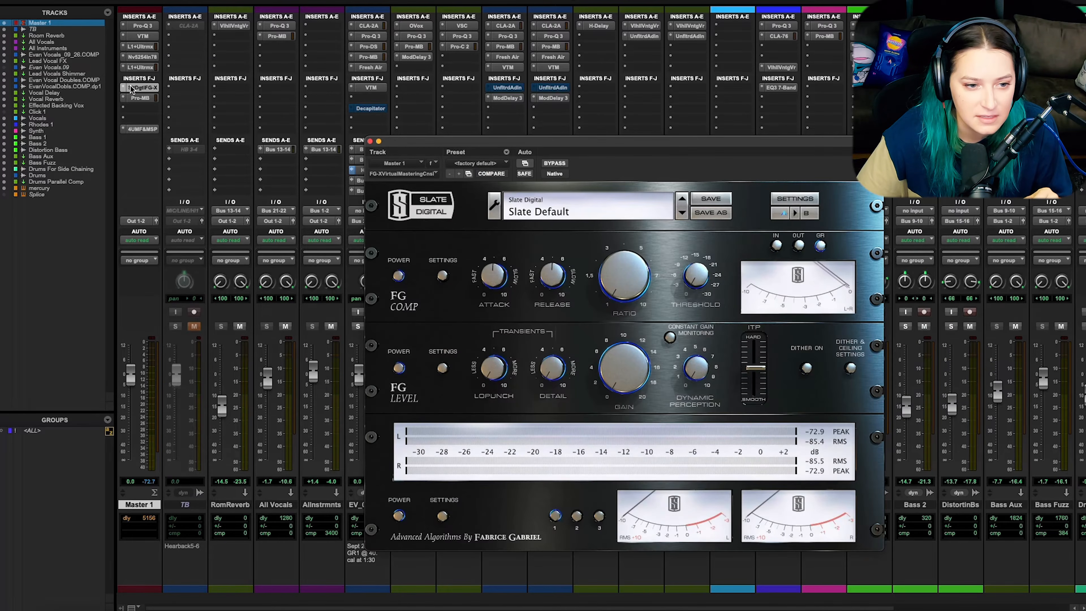
pyautogui.click(124, 89)
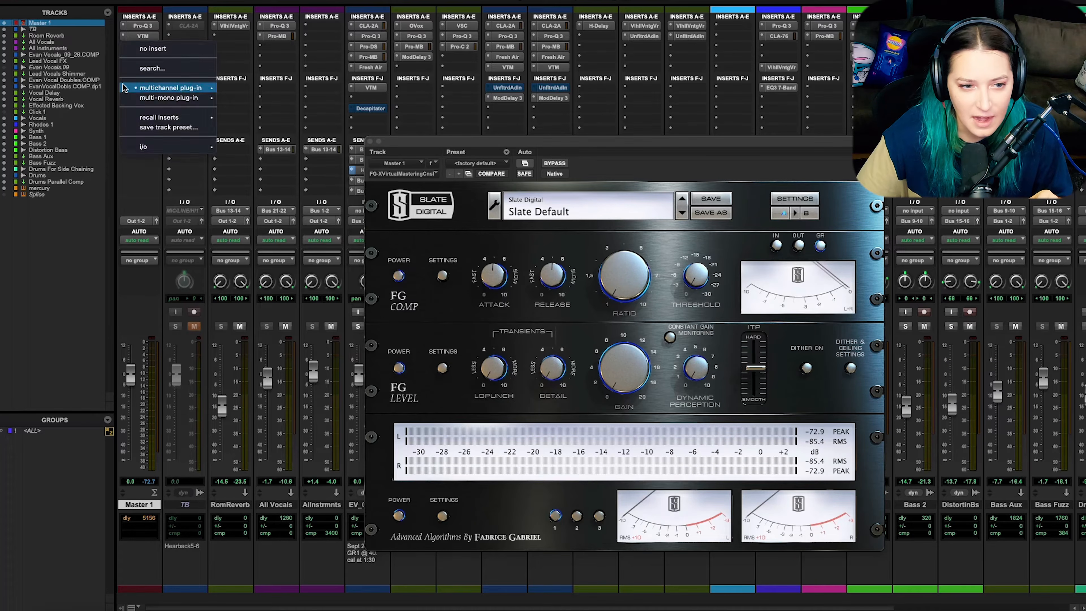
pyautogui.click(143, 50)
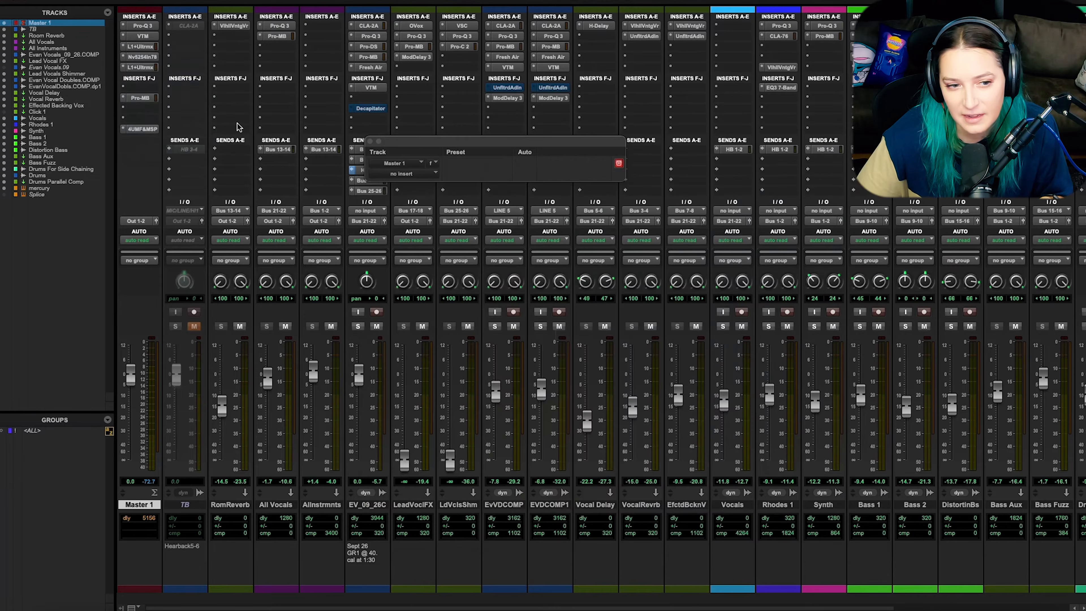
pyautogui.click(146, 111)
pyautogui.press('Escape')
pyautogui.click(370, 141)
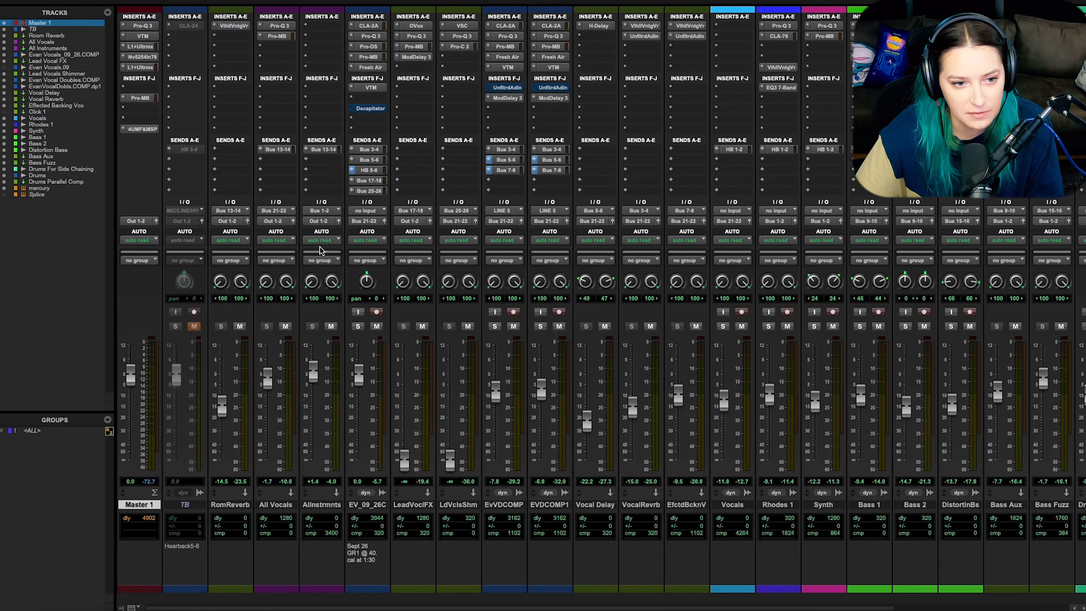
# Step: Set the playback start to 0:22.500 in the Edit window and select the Master 1 track
pyautogui.hotkey('ctrl', '=')
pyautogui.click(449, 315)
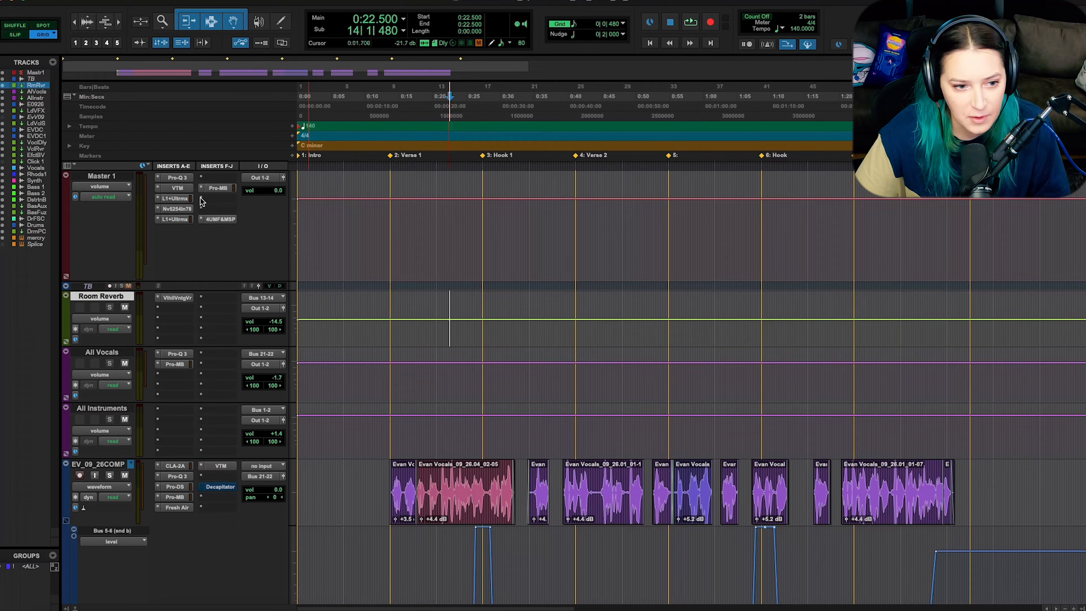
pyautogui.click(110, 176)
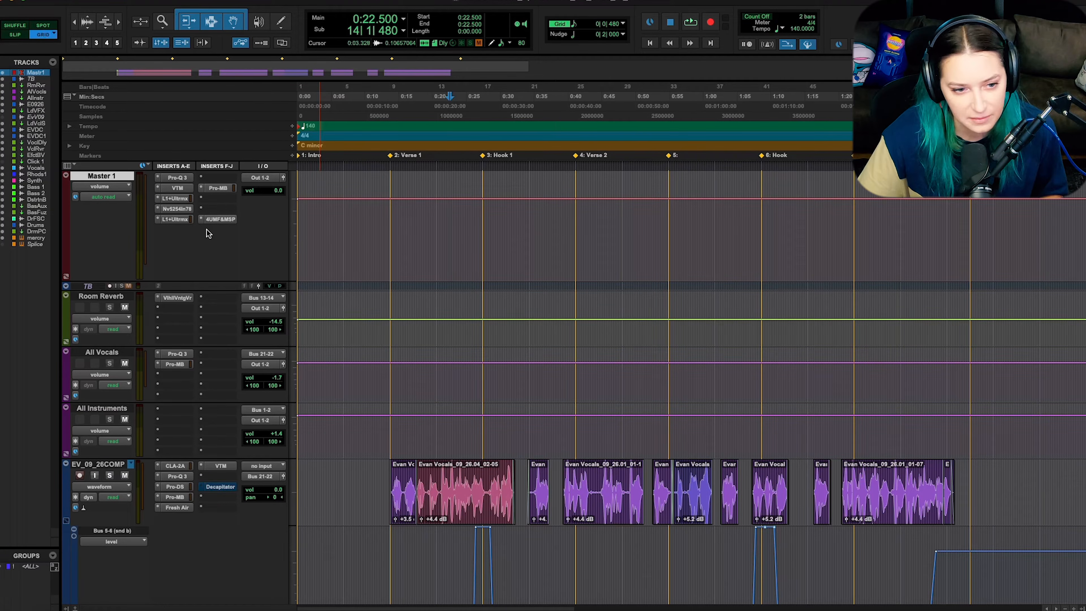
pyautogui.hotkey('ctrl', '=')
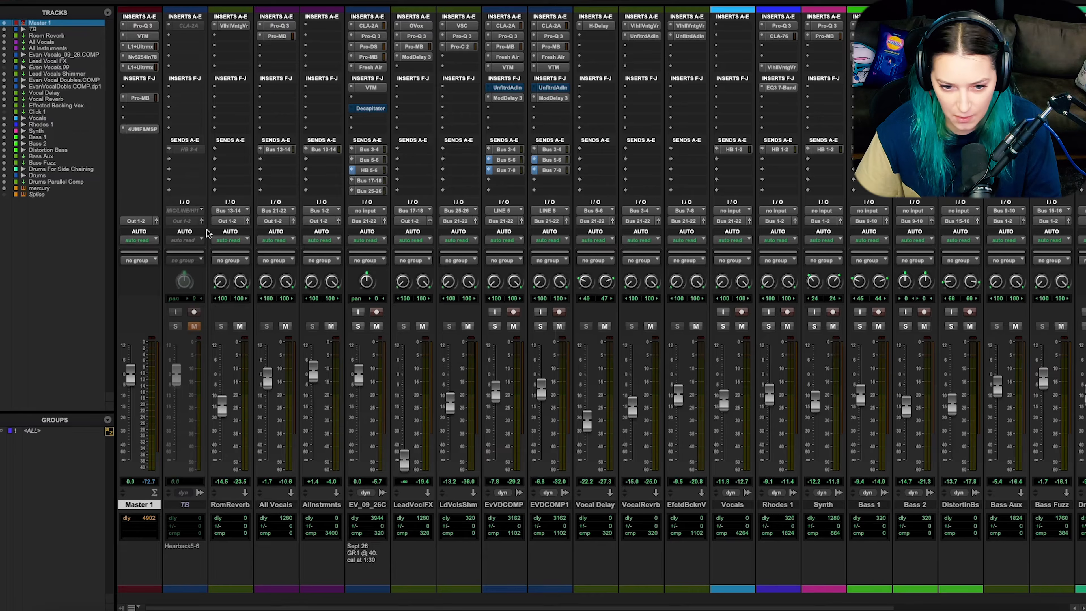
pyautogui.hotkey('ctrl', '=')
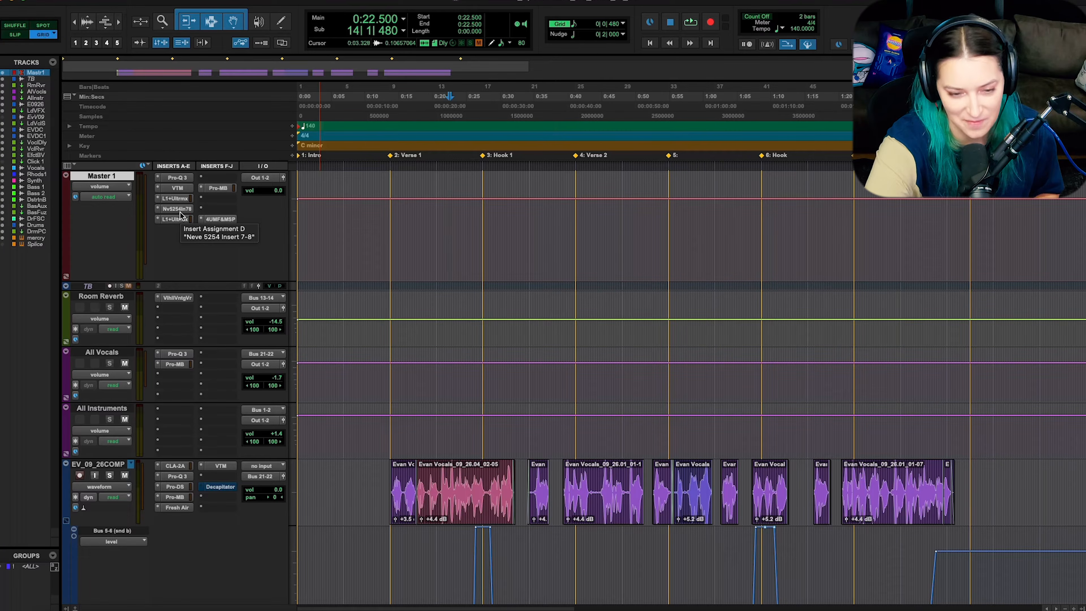
# Step: Play the mix, compare it with Master 1's plug-in inserts bypassed and active, and finish by re-enabling the bypassed plug-ins one at a time
pyautogui.press('space')
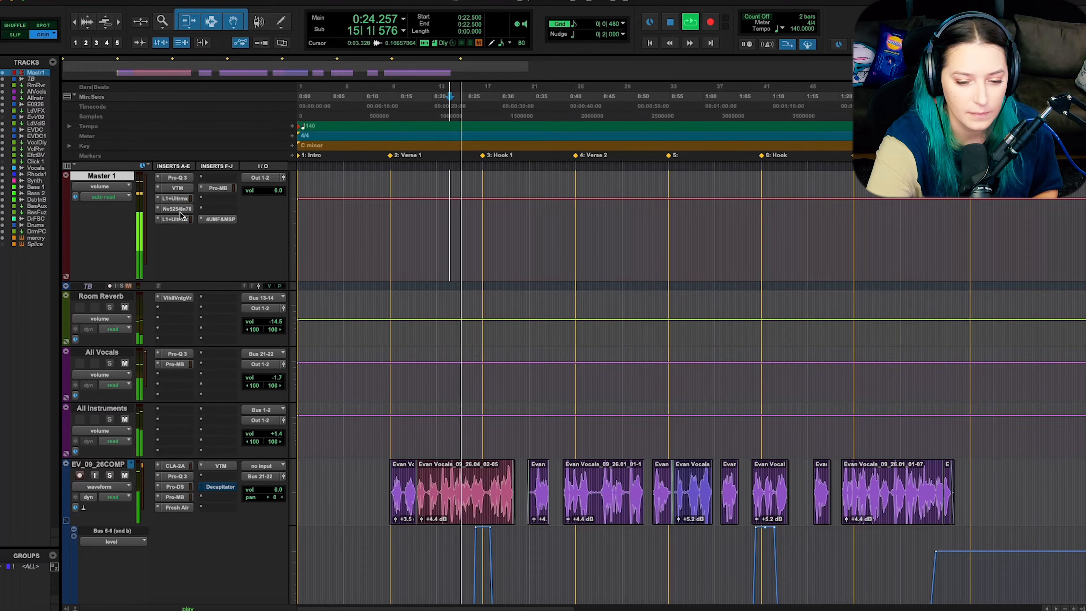
pyautogui.hotkey('shift', 'a')
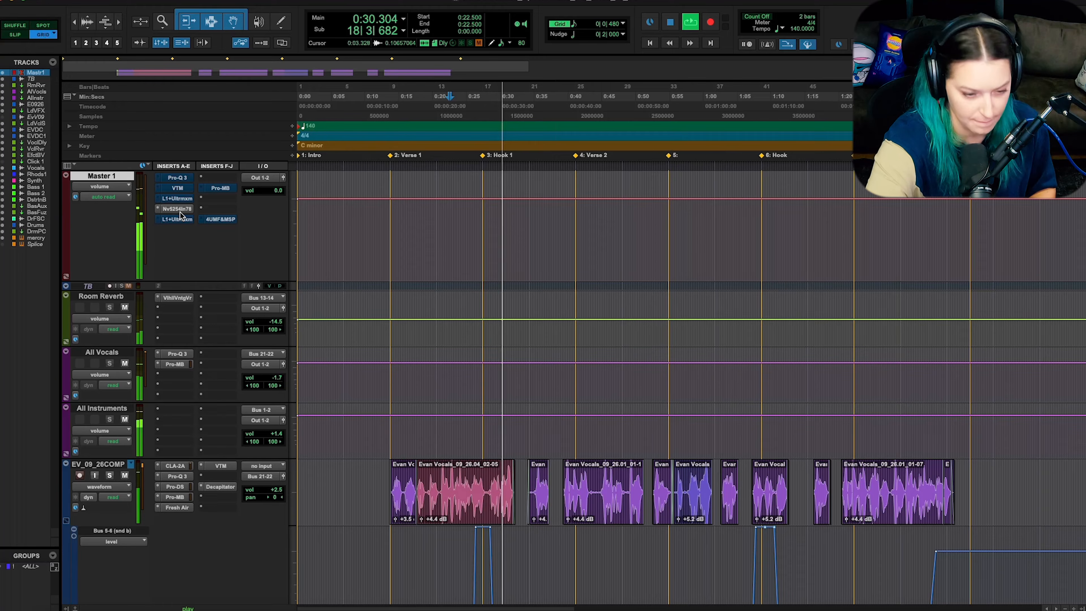
pyautogui.hotkey('shift', 'a')
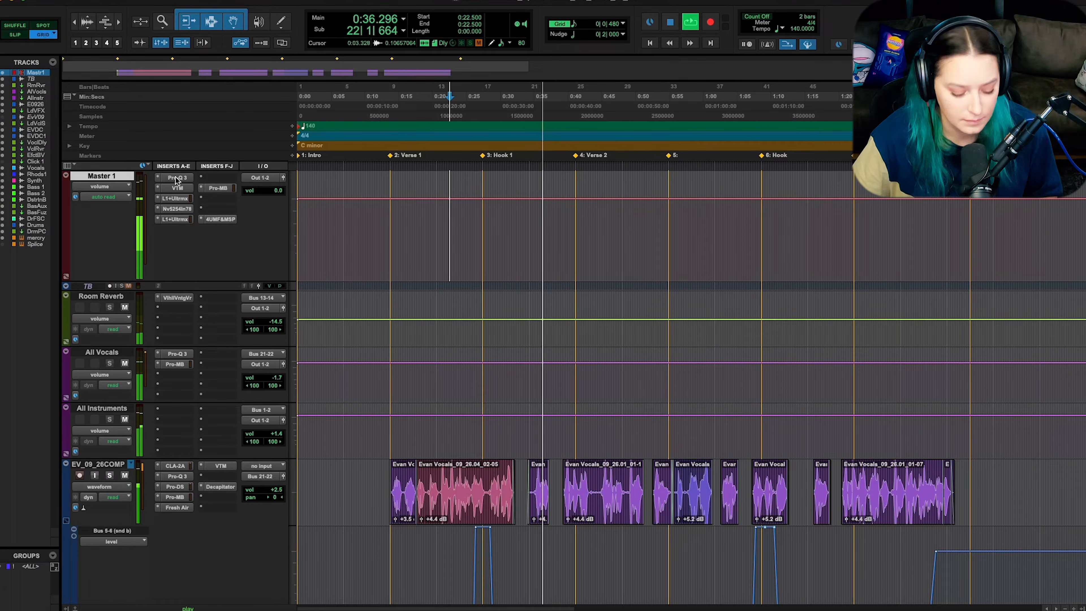
pyautogui.hotkey('shift', 'a')
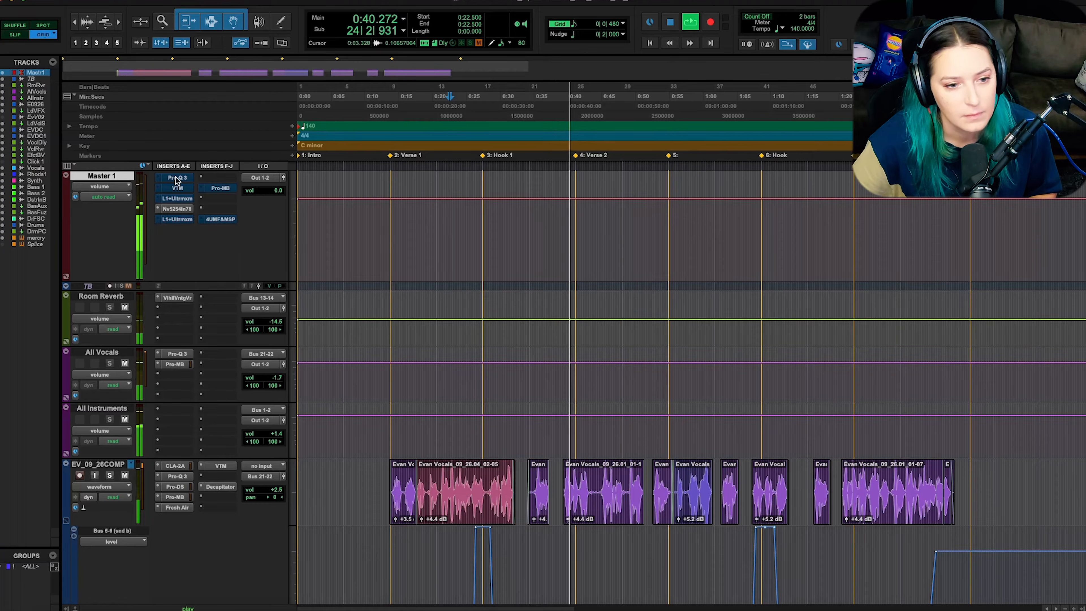
pyautogui.keyDown('ctrl'); pyautogui.click(176, 177); pyautogui.keyUp('ctrl')
pyautogui.keyDown('ctrl'); pyautogui.click(178, 188); pyautogui.keyUp('ctrl')
pyautogui.keyDown('ctrl'); pyautogui.click(180, 199); pyautogui.keyUp('ctrl')
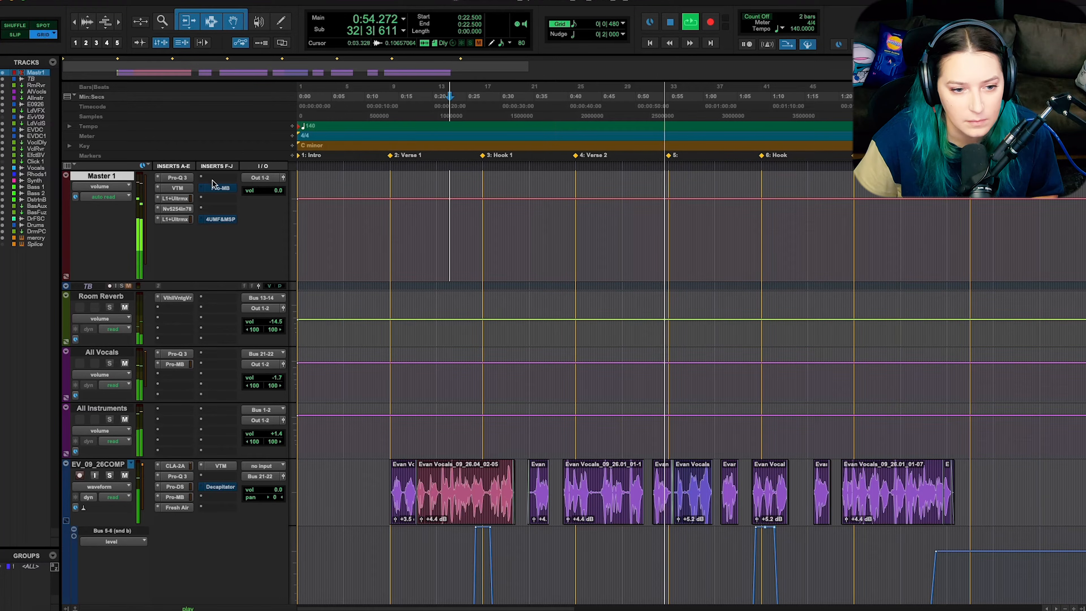
pyautogui.keyDown('super'); pyautogui.click(217, 188); pyautogui.keyUp('super')
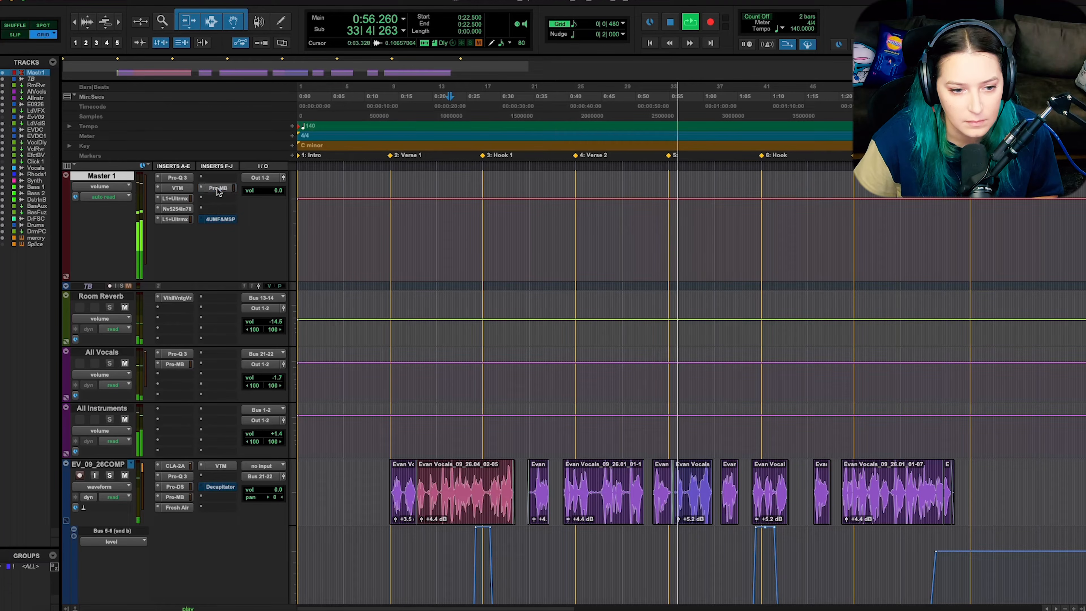
pyautogui.keyDown('super'); pyautogui.click(213, 219); pyautogui.keyUp('super')
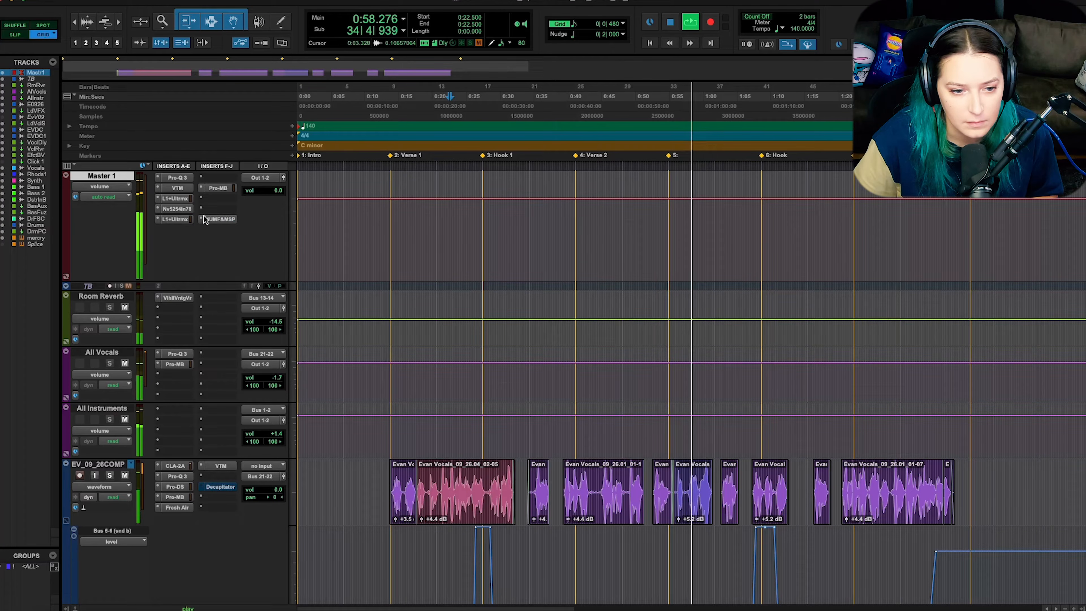
# Step: Open Master 1's 4U Meter during playback to read the mix's loudness, then stop playback and close the meter
pyautogui.click(213, 218)
pyautogui.moveTo(446, 141); pyautogui.dragTo(530, 84)
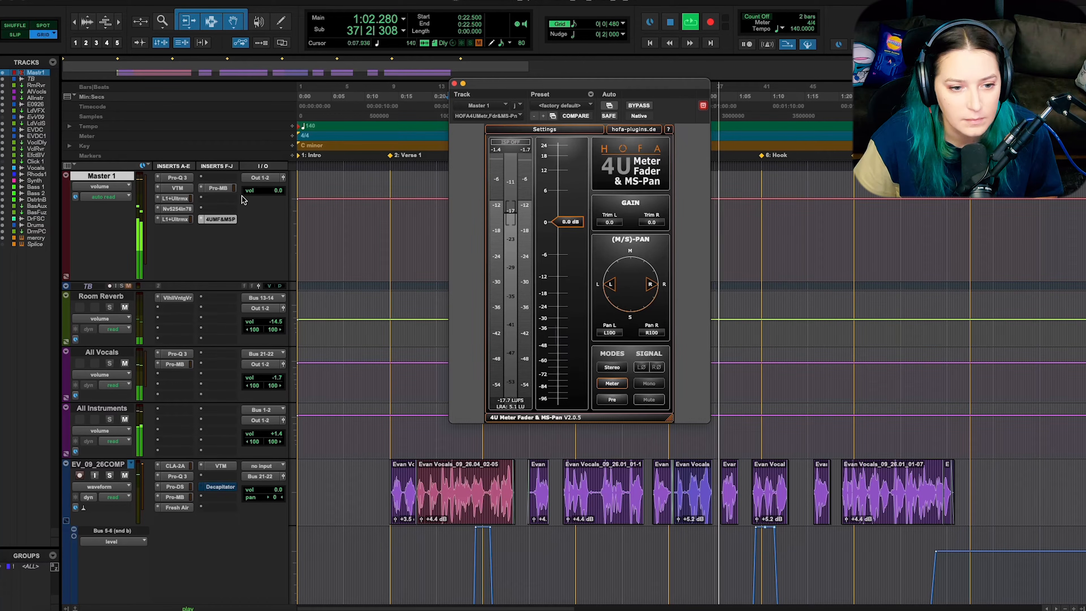
pyautogui.press('space')
pyautogui.click(454, 84)
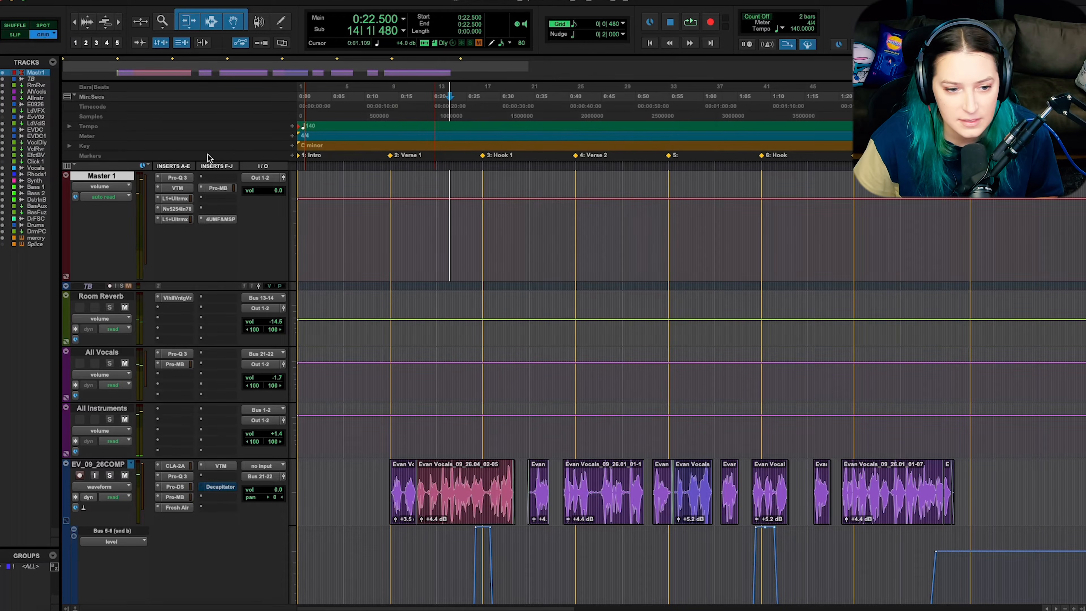
# Step: Start playback from 0:22.500 and insert Slate Digital's stereo FG-X Virtual Mastering Console in the empty slot directly above Pro-MB on Master 1
pyautogui.press('space')
pyautogui.click(207, 177)
pyautogui.moveTo(255, 178)
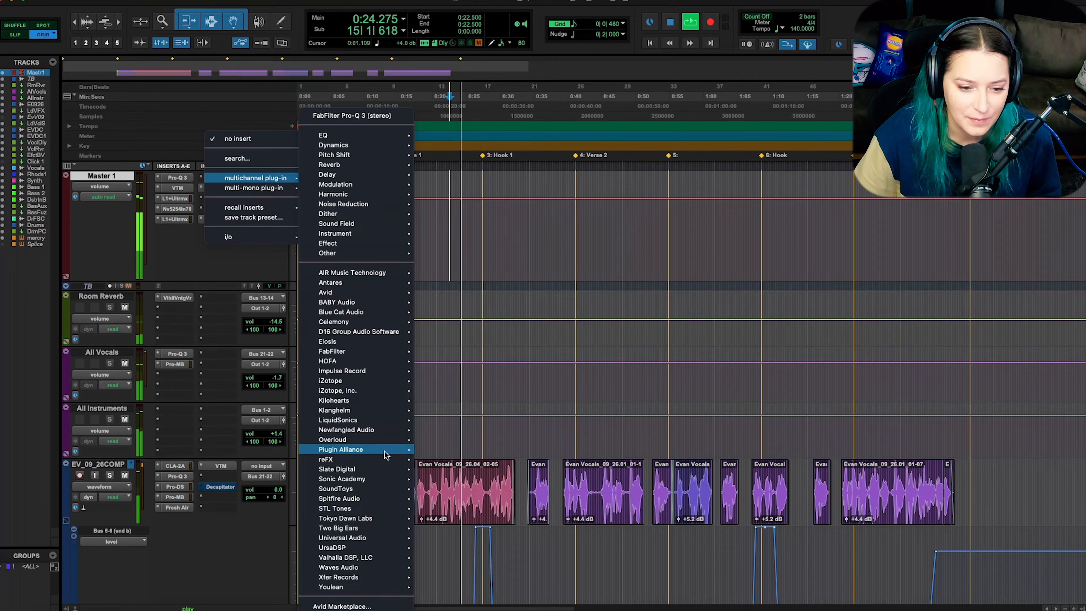
pyautogui.moveTo(387, 468)
pyautogui.click(446, 471)
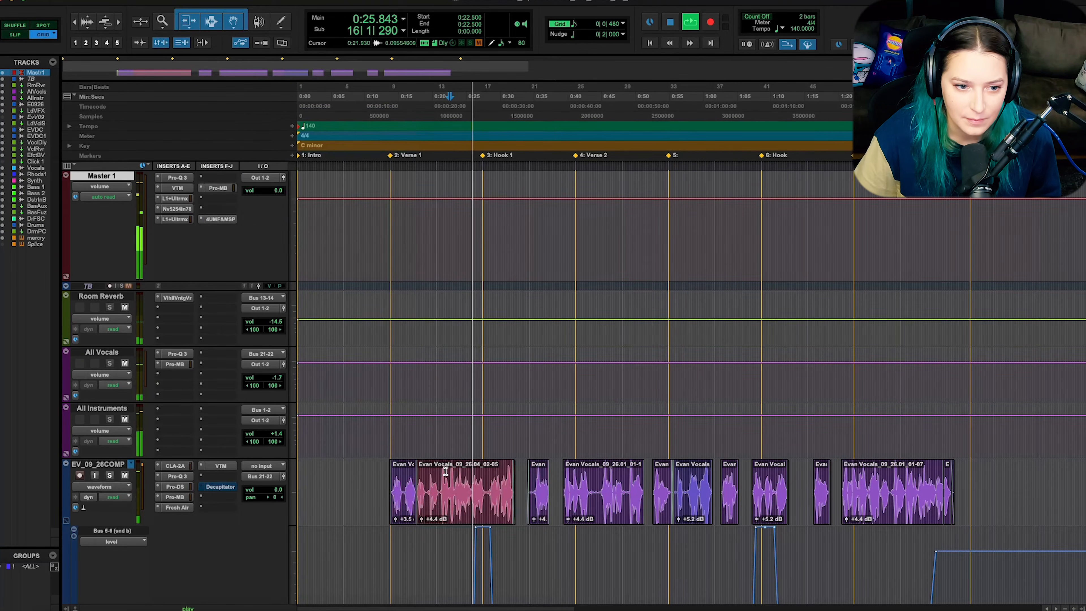
# Step: Switch off FG Level while adjusting FG Comp's threshold and ratio by ear, then switch FG Level back on
pyautogui.click(482, 310)
pyautogui.moveTo(786, 219); pyautogui.dragTo(786, 213)
pyautogui.moveTo(706, 214); pyautogui.dragTo(707, 198)
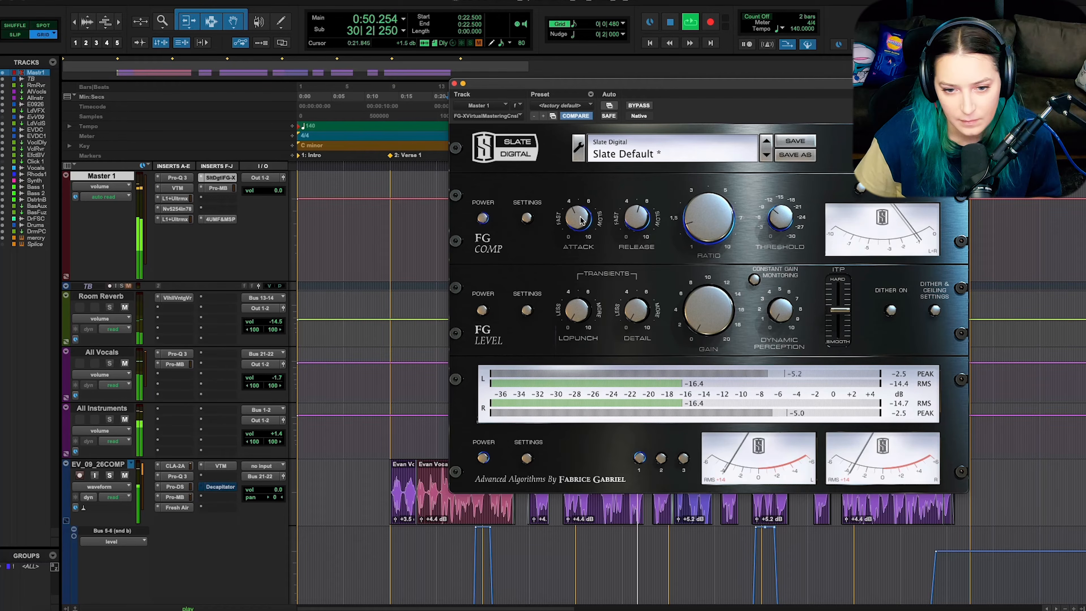
pyautogui.click(483, 309)
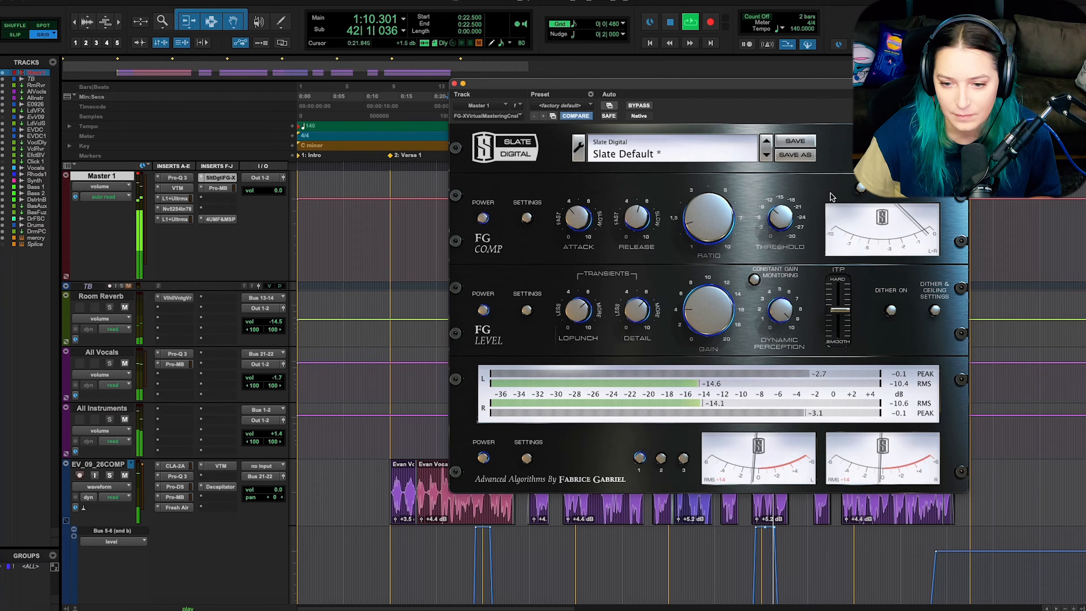
# Step: Restart playback from 0:49.071 and try a harder ITP setting in FG Level before returning it to the middle
pyautogui.press('space')
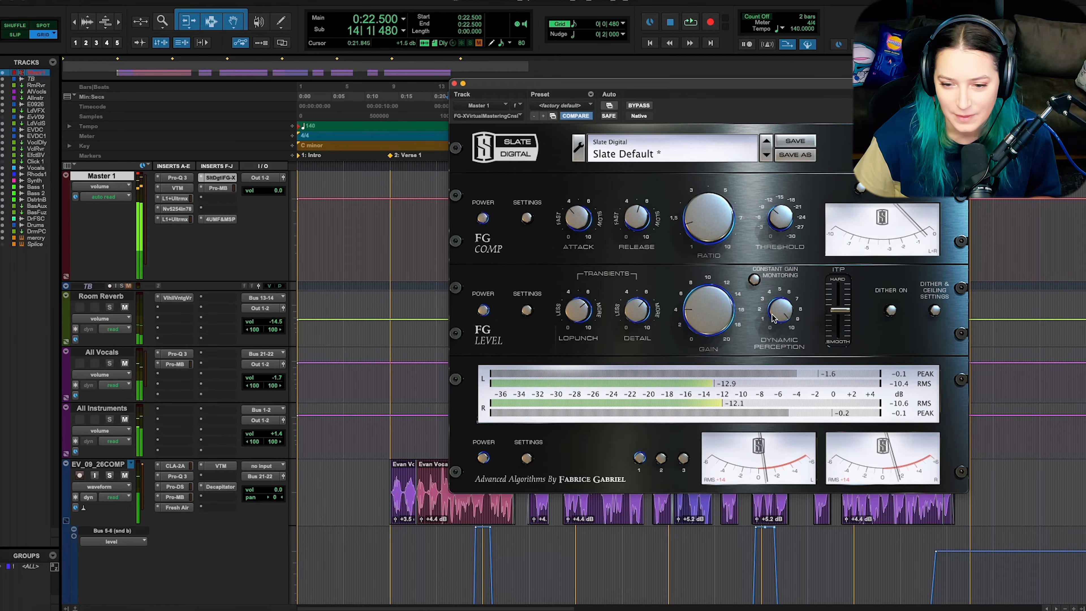
pyautogui.click(633, 559)
pyautogui.press('space')
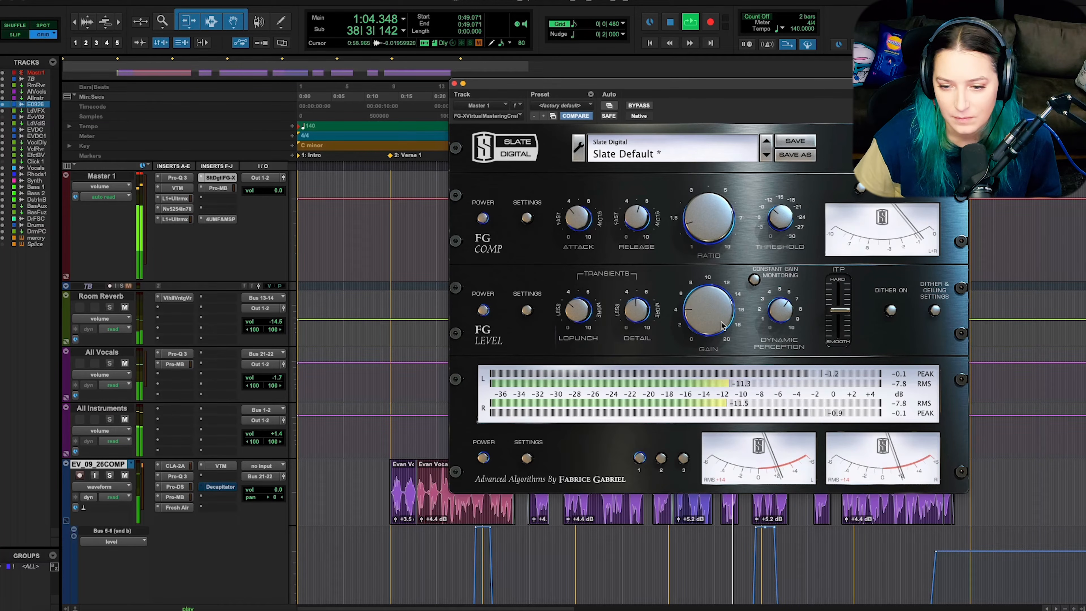
pyautogui.moveTo(845, 310); pyautogui.dragTo(847, 301)
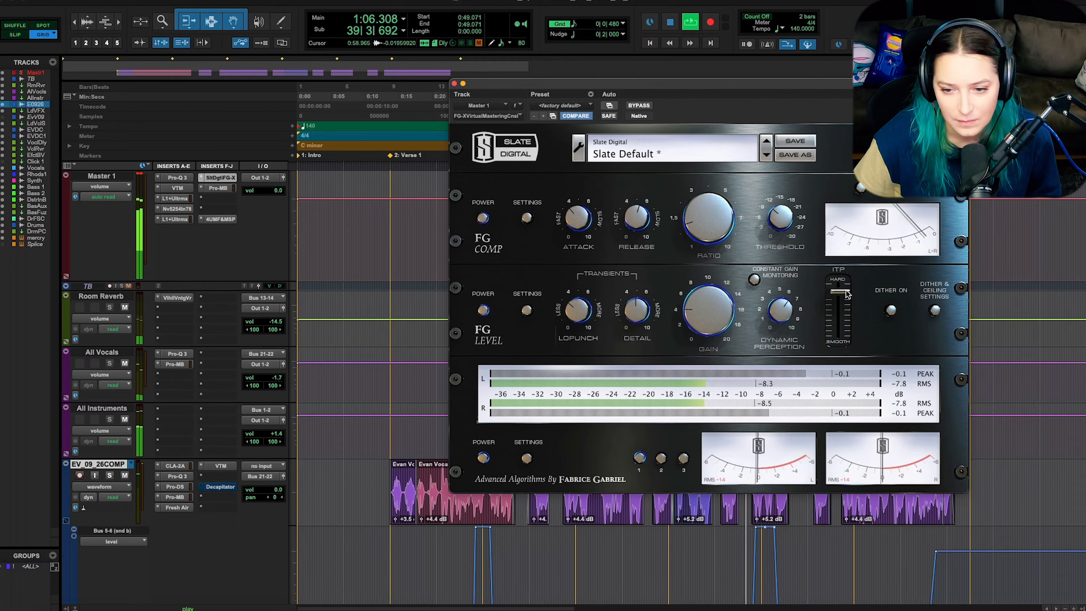
pyautogui.moveTo(848, 302); pyautogui.dragTo(784, 311)
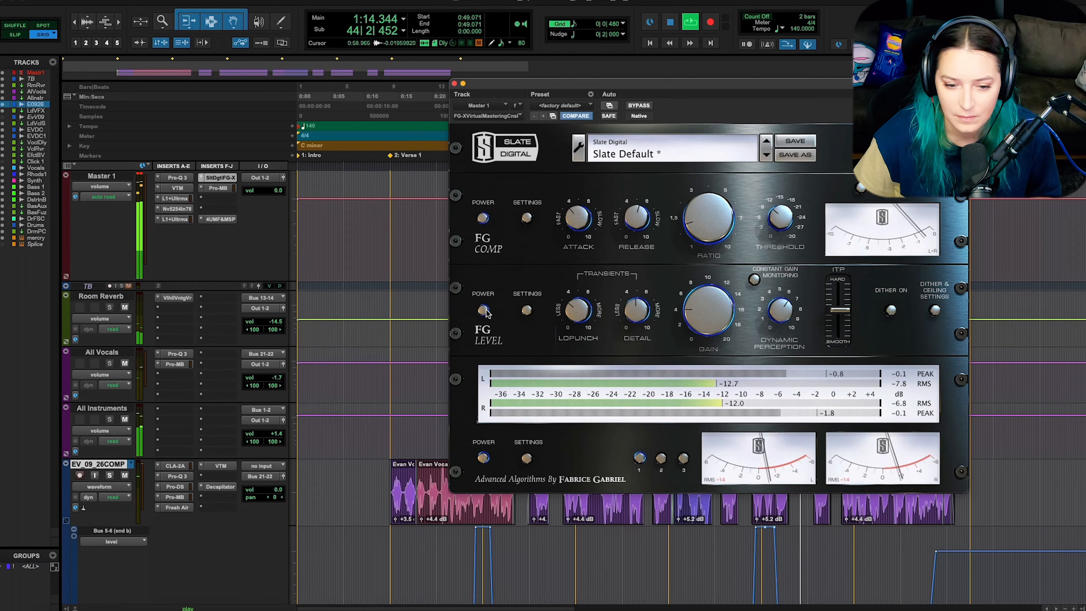
# Step: Compare the mix with FG-X bypassed and active, then stop playback and remove FG-X from Master 1
pyautogui.click(637, 106)
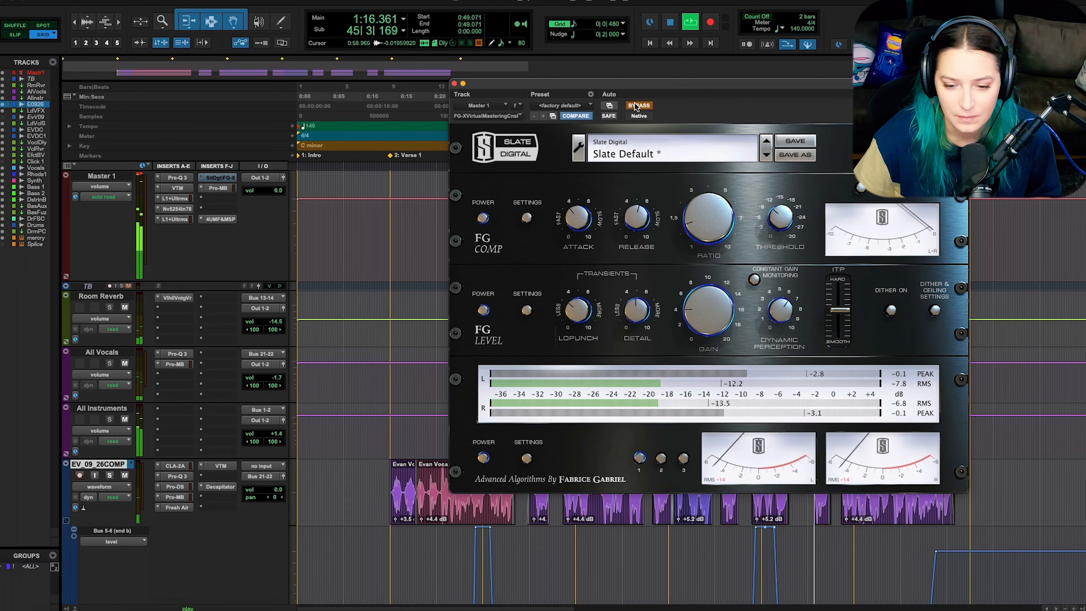
pyautogui.click(636, 106)
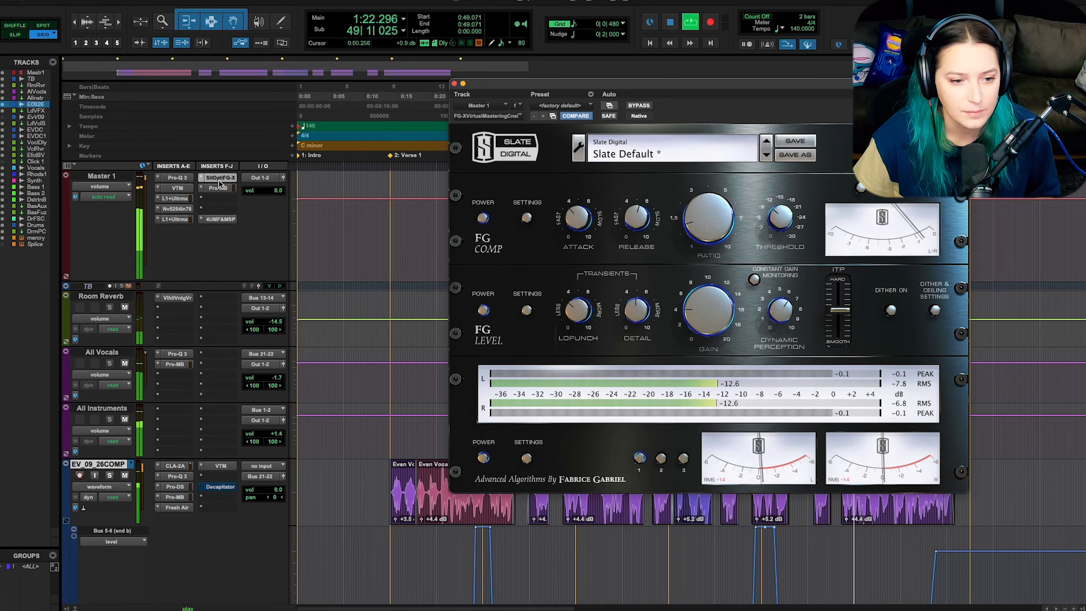
pyautogui.press('space')
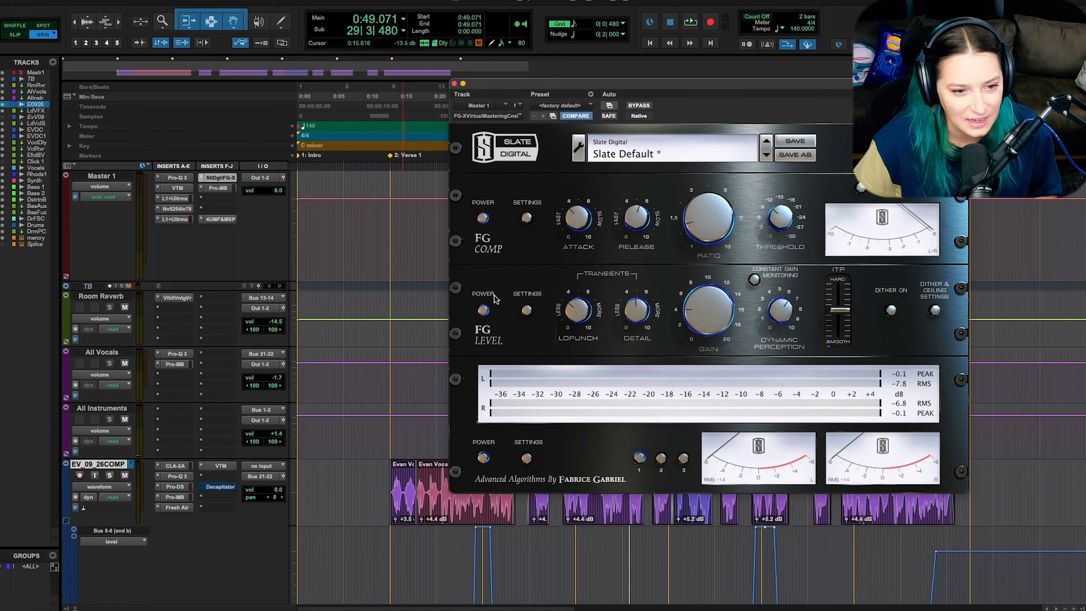
pyautogui.click(459, 116)
pyautogui.click(492, 115)
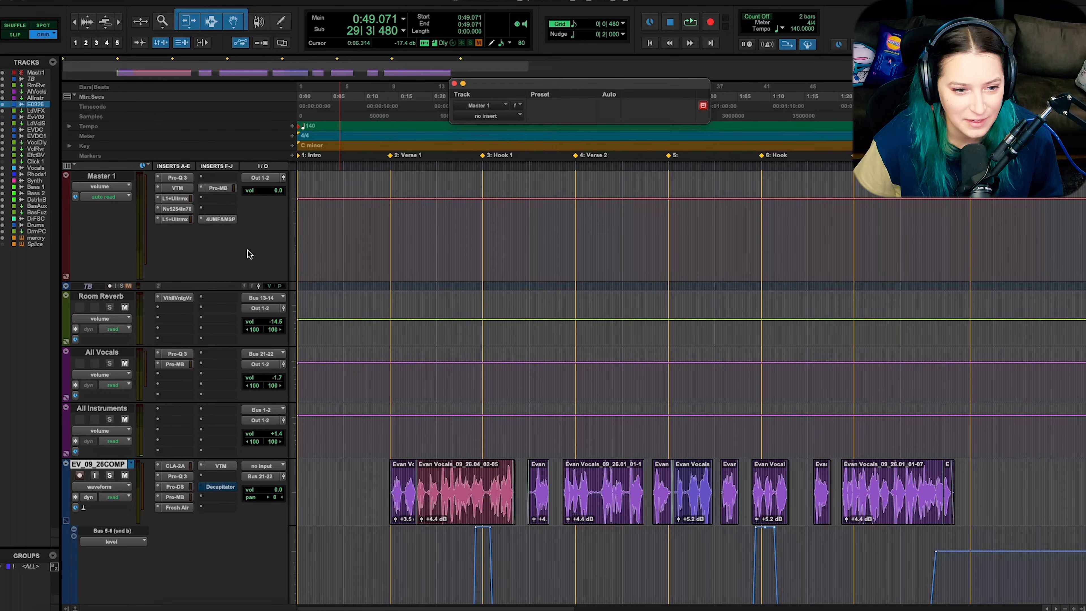
pyautogui.click(228, 202)
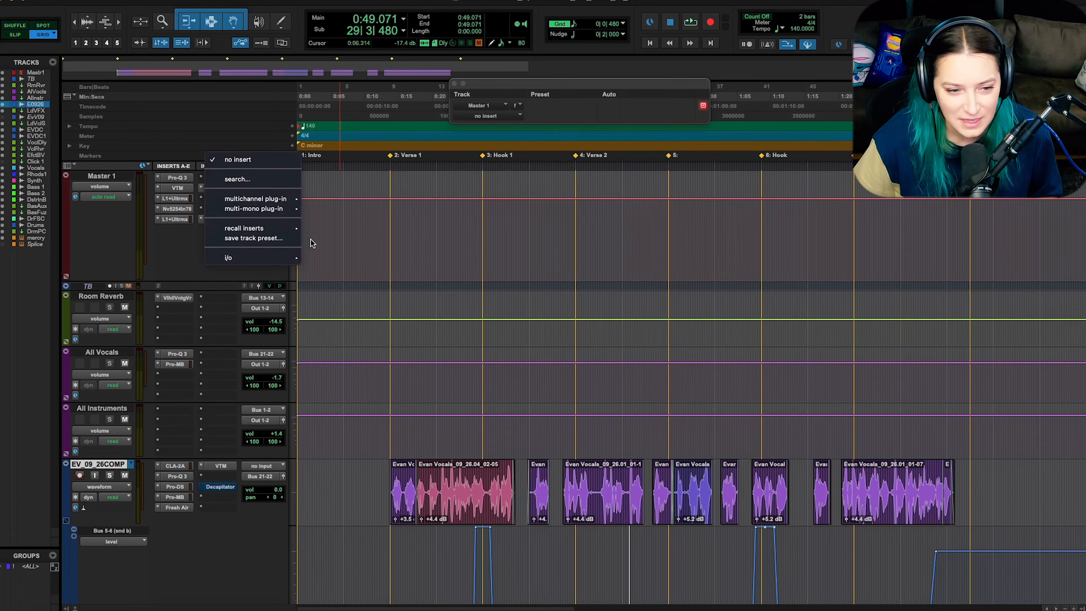
pyautogui.click(338, 206)
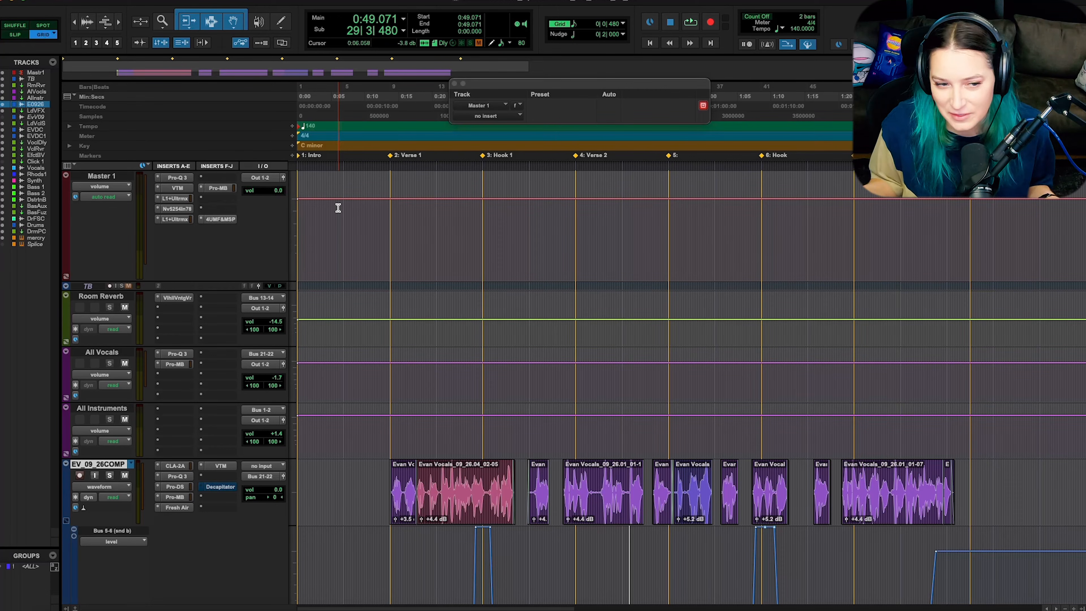